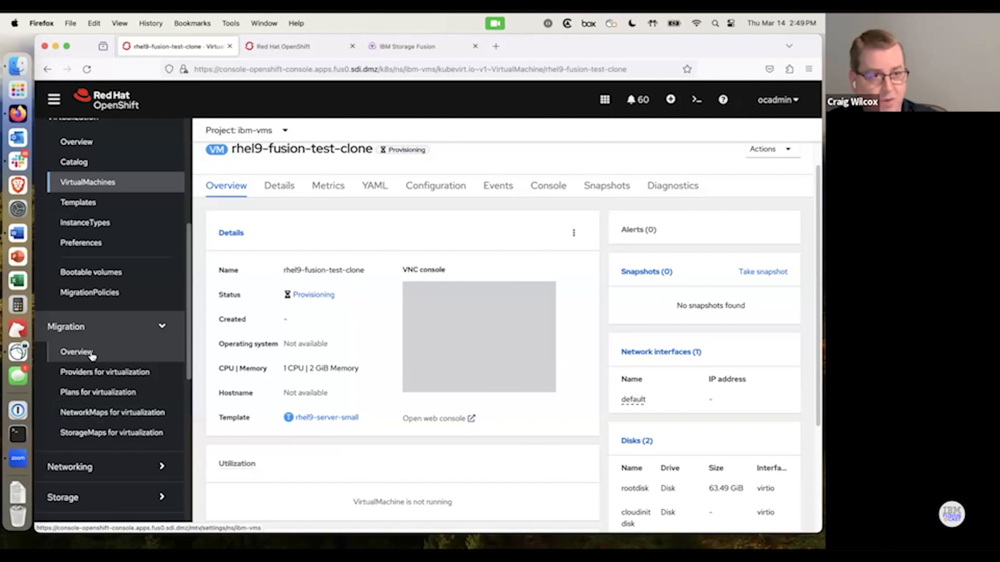
View the migration toolkit overview and list the virtualization providers across all projects
{"action": "left_click", "coordinate": [92, 355]}
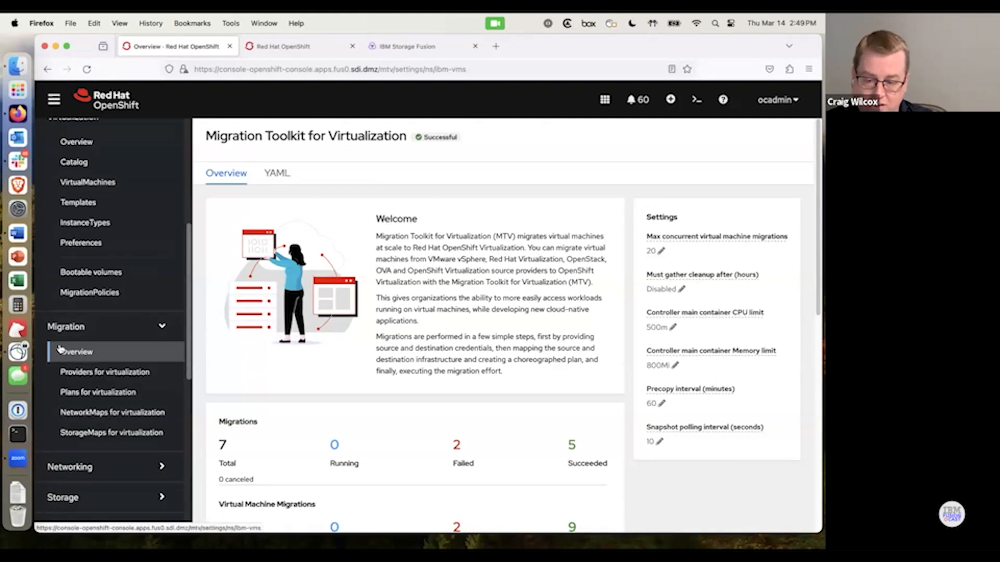
{"action": "left_click", "coordinate": [84, 373]}
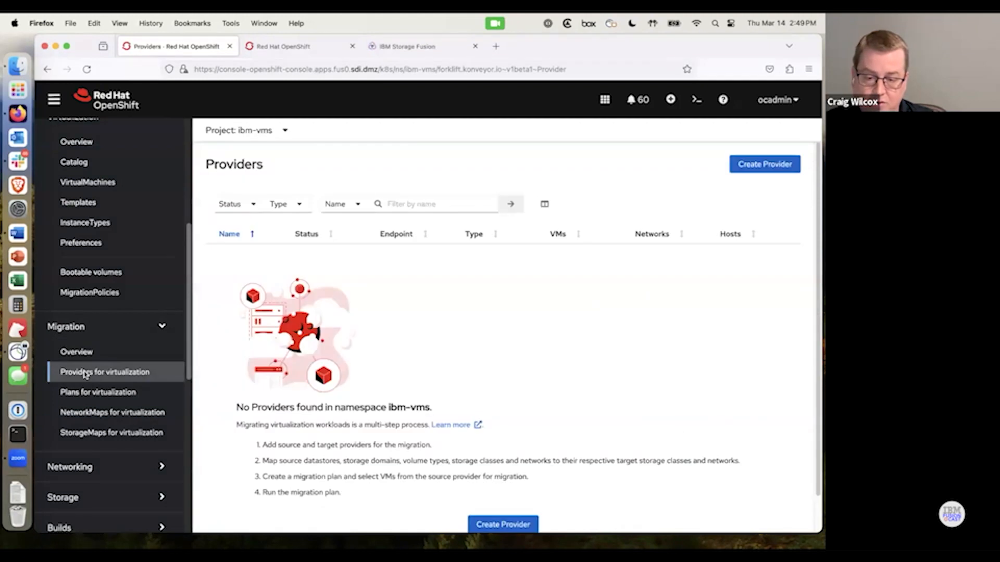
{"action": "left_click", "coordinate": [265, 130]}
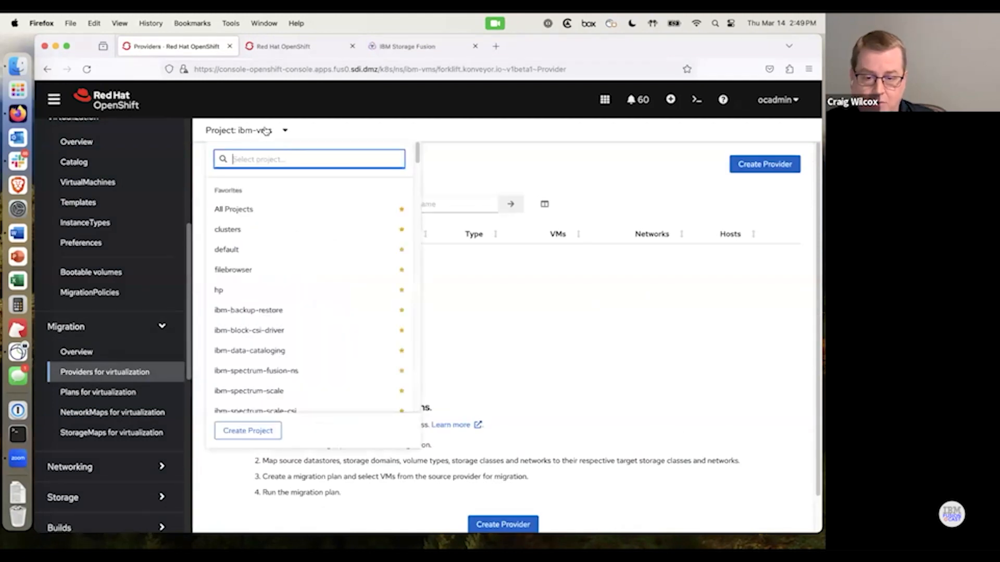
{"action": "left_click", "coordinate": [235, 210]}
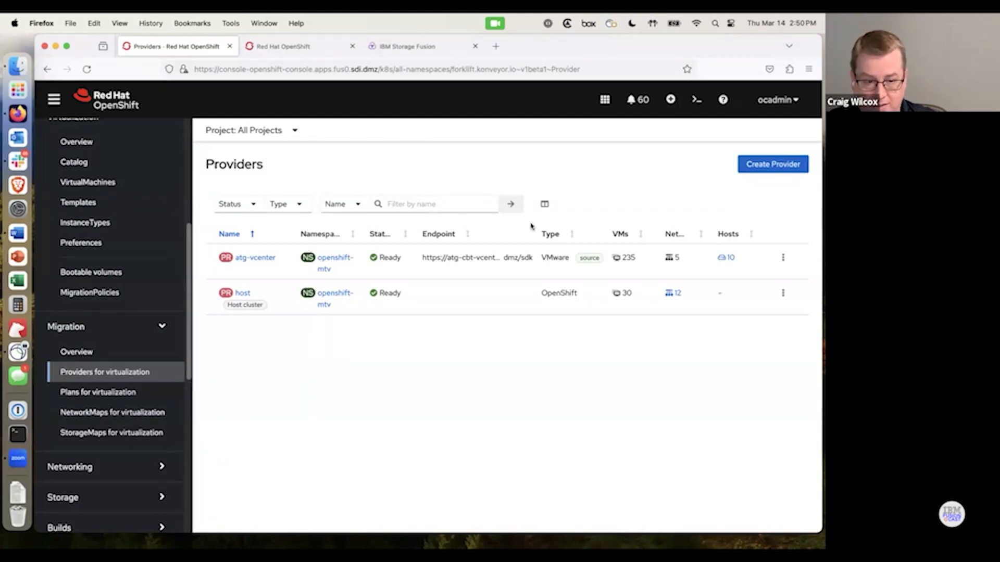
Look at the provider types offered for a new provider and examine the details of the atg-vcenter provider
{"action": "left_click", "coordinate": [755, 168]}
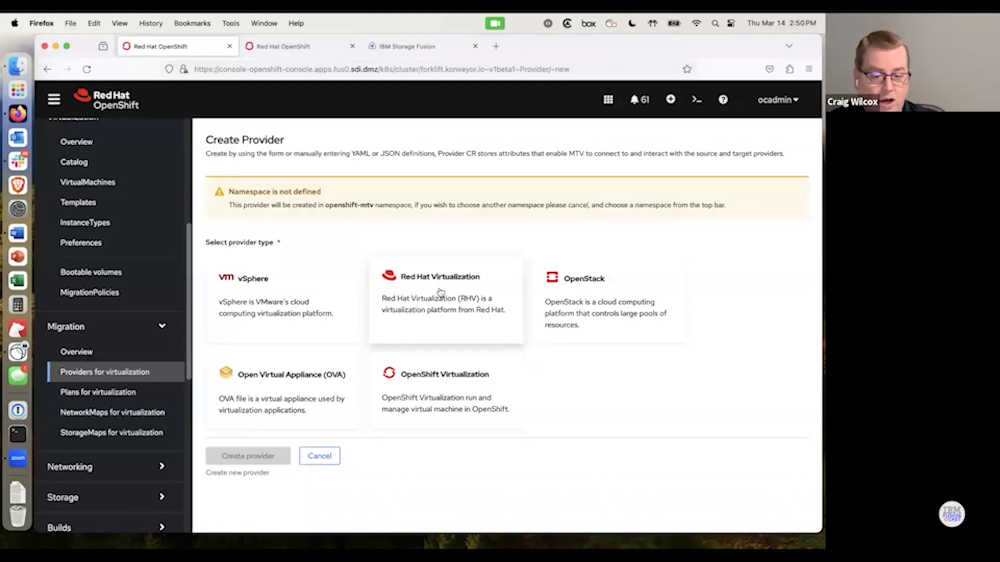
{"action": "left_click", "coordinate": [319, 457]}
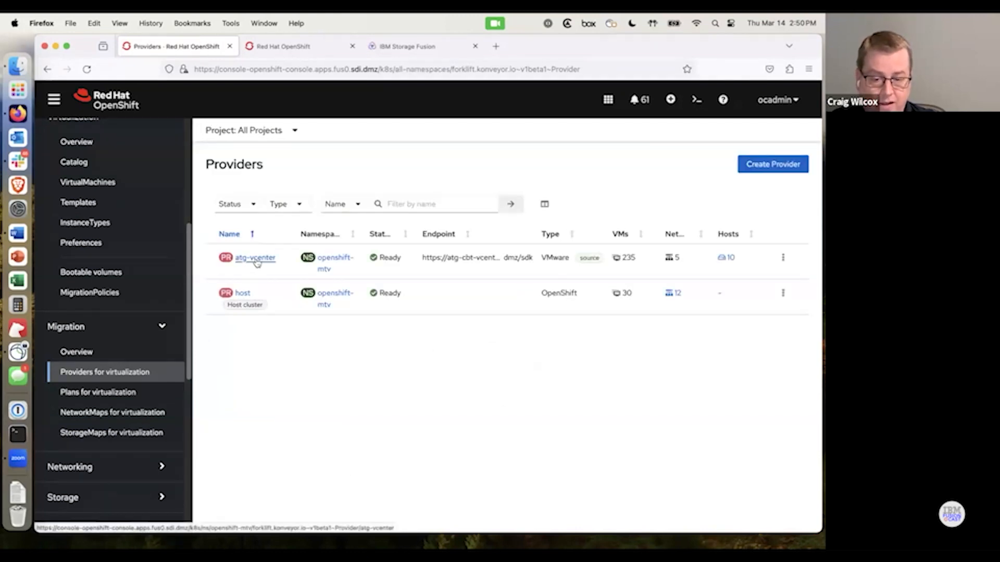
{"action": "left_click", "coordinate": [255, 258]}
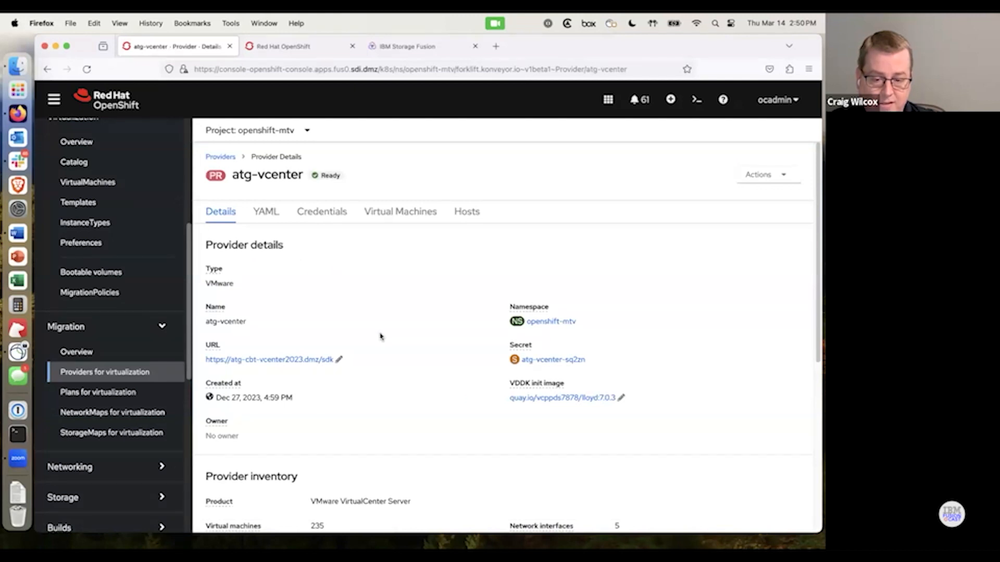
{"action": "scroll", "coordinate": [380, 336], "scroll_direction": "down", "scroll_amount": 2}
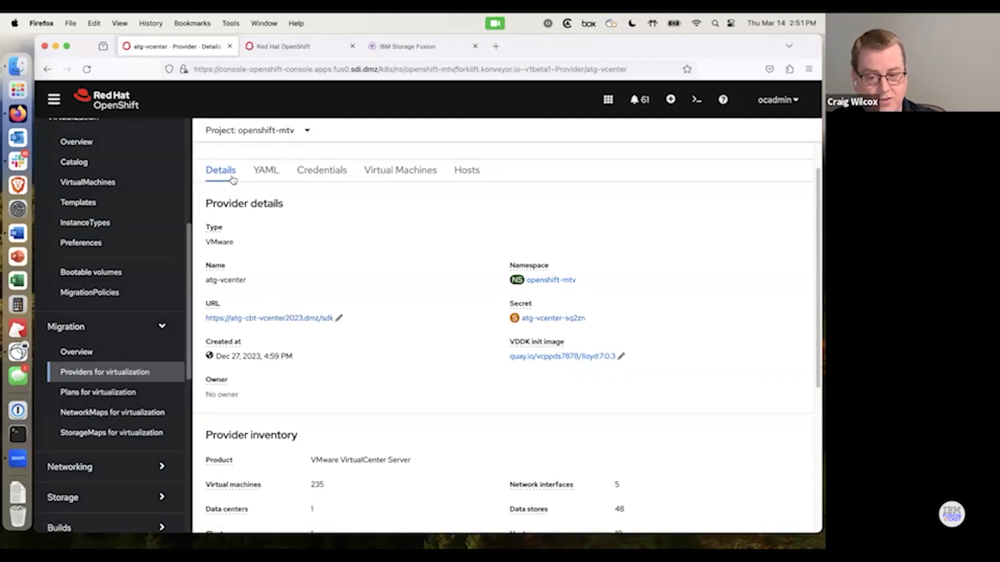
{"action": "left_click", "coordinate": [98, 371]}
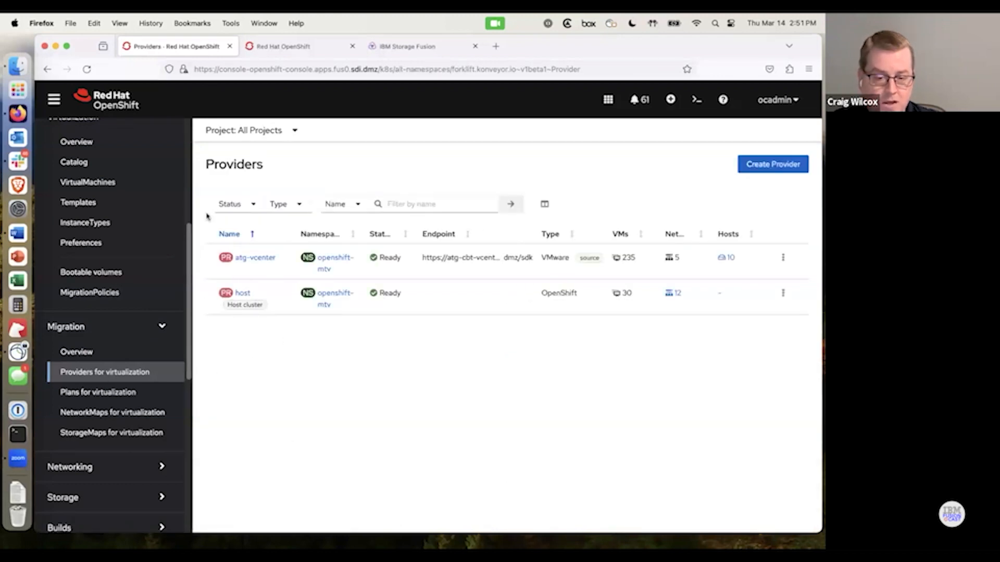
Start a new virtualization migration plan and name it openshift-vcenter-plan
{"action": "left_click", "coordinate": [104, 393]}
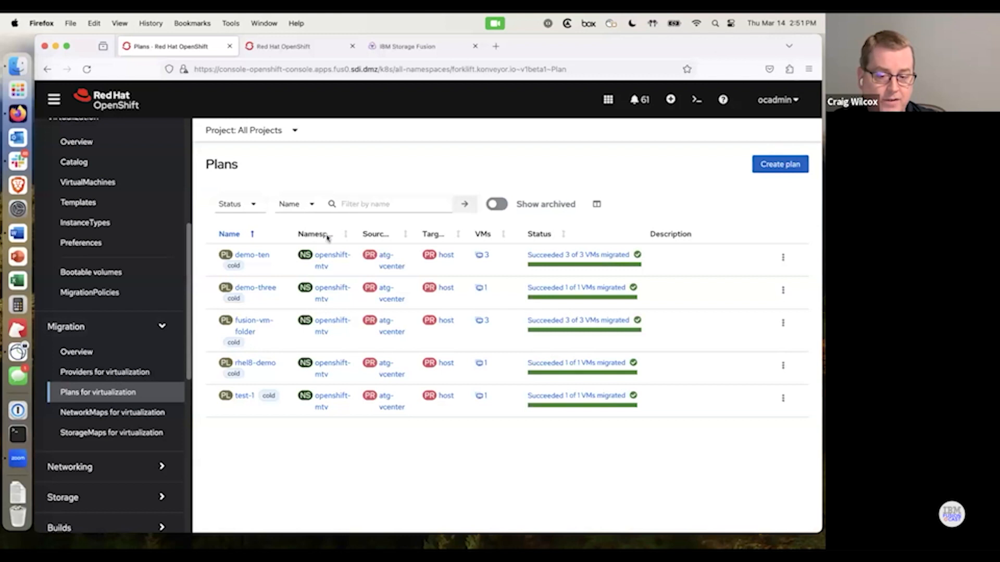
{"action": "left_click", "coordinate": [771, 166]}
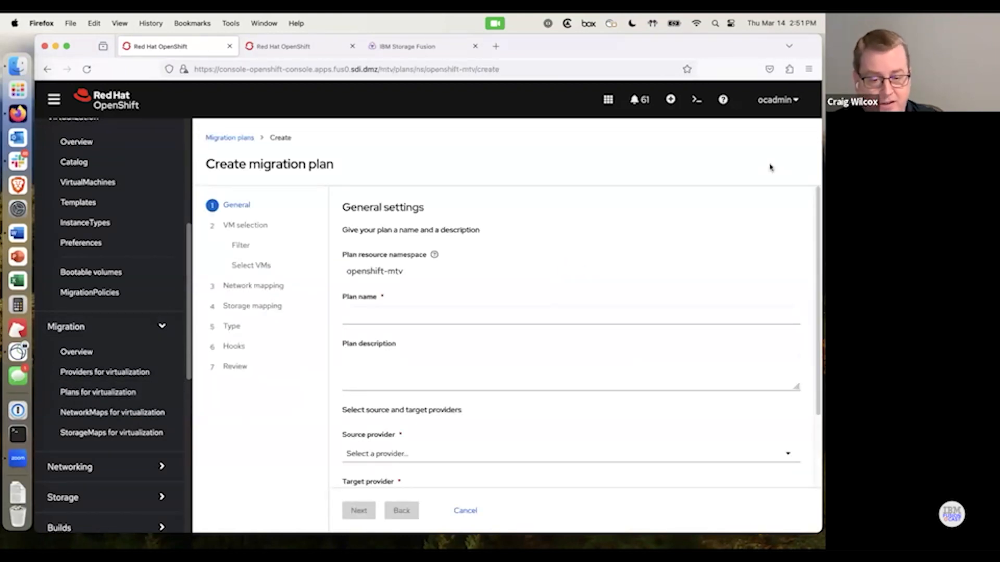
{"action": "left_click", "coordinate": [484, 316]}
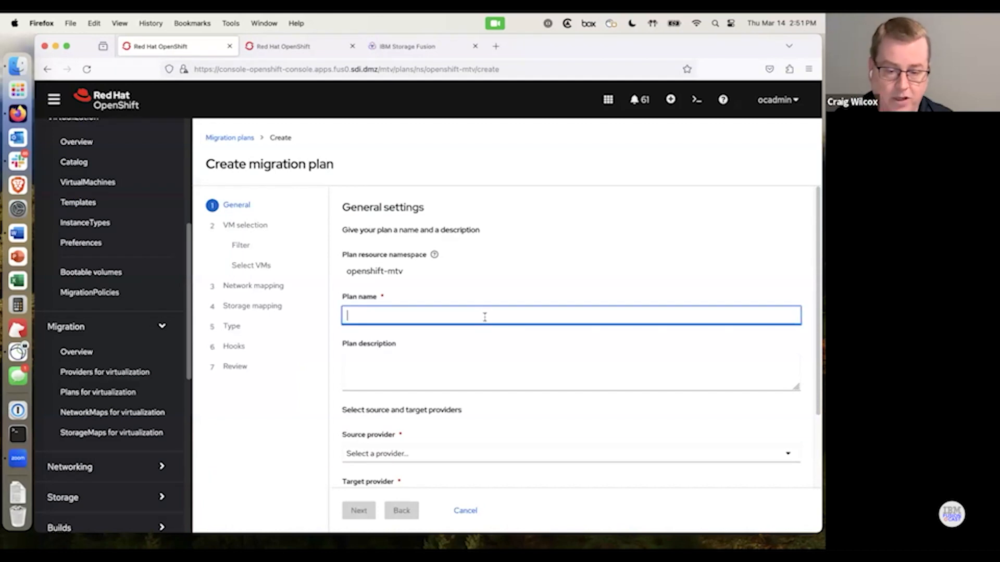
{"action": "type", "text": "ope"}
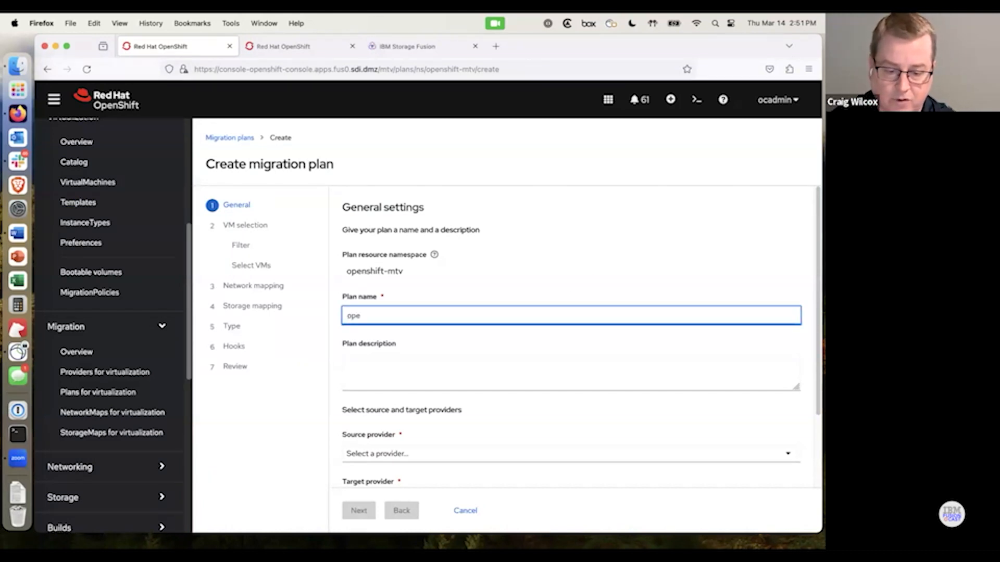
{"action": "type", "text": "nshi"}
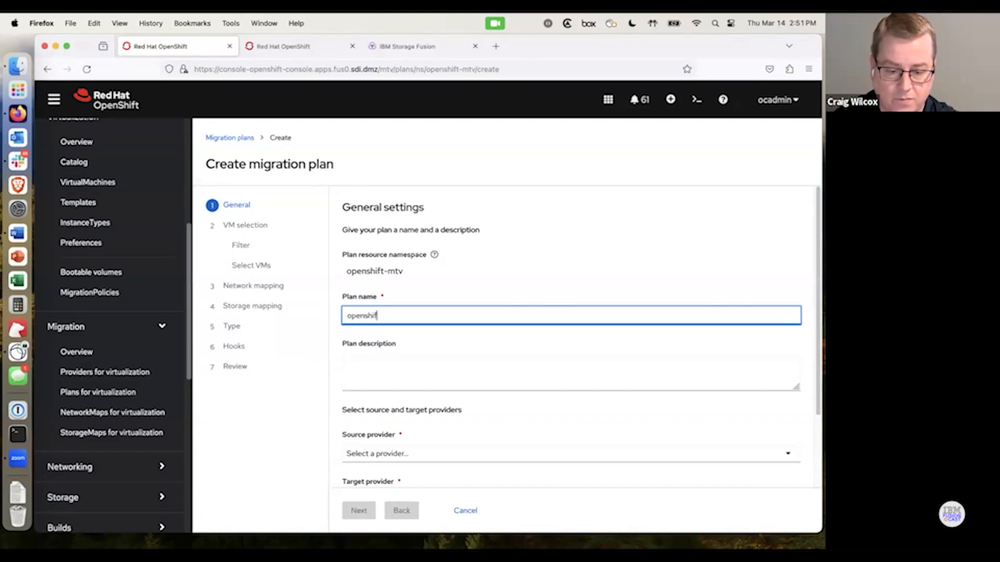
{"action": "type", "text": "ft-vcenter-plan"}
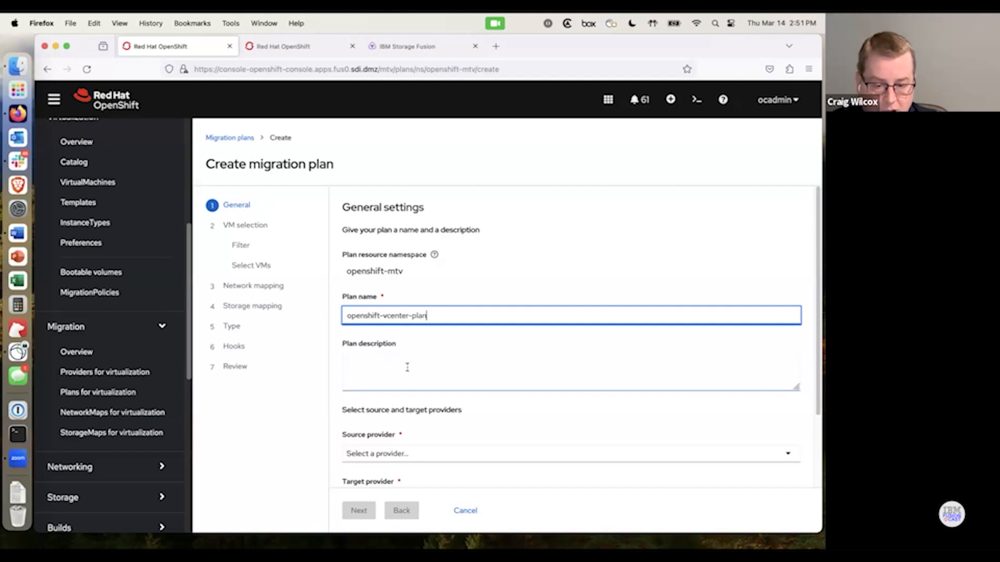
Set the plan's source provider to atg-vcenter and its target provider to host
{"action": "scroll", "coordinate": [367, 365], "scroll_direction": "down", "scroll_amount": 3}
{"action": "left_click", "coordinate": [366, 368]}
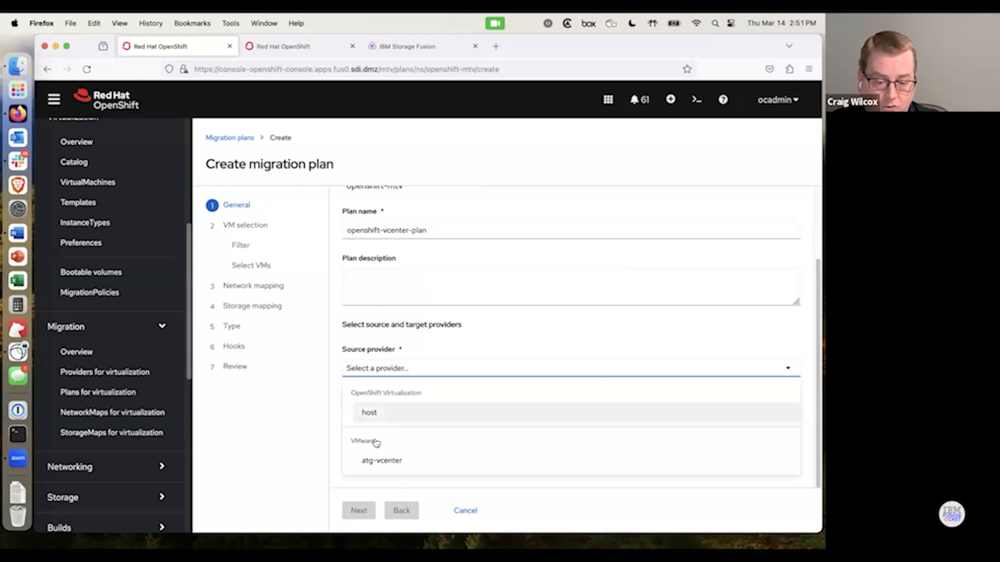
{"action": "left_click", "coordinate": [364, 462]}
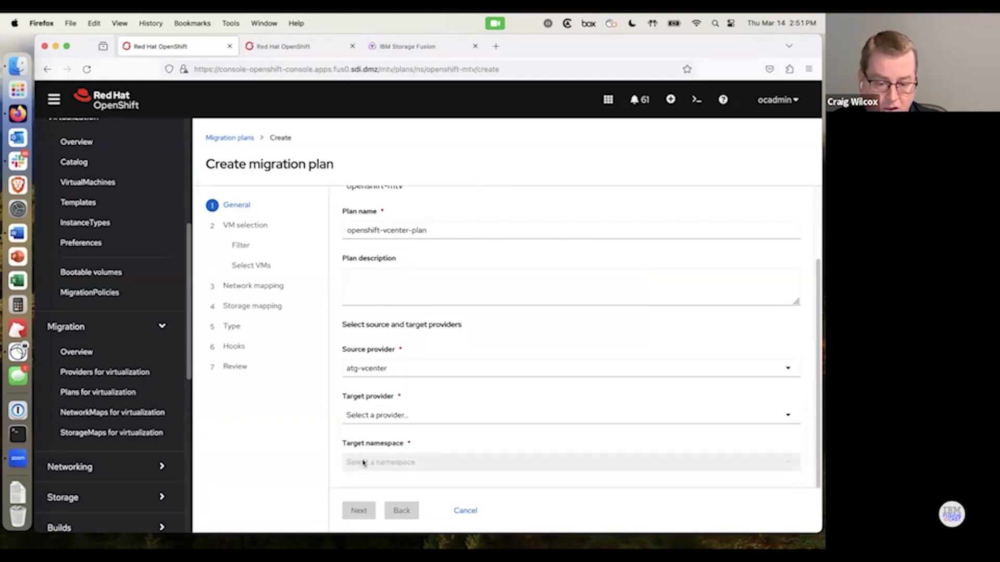
{"action": "left_click", "coordinate": [379, 419]}
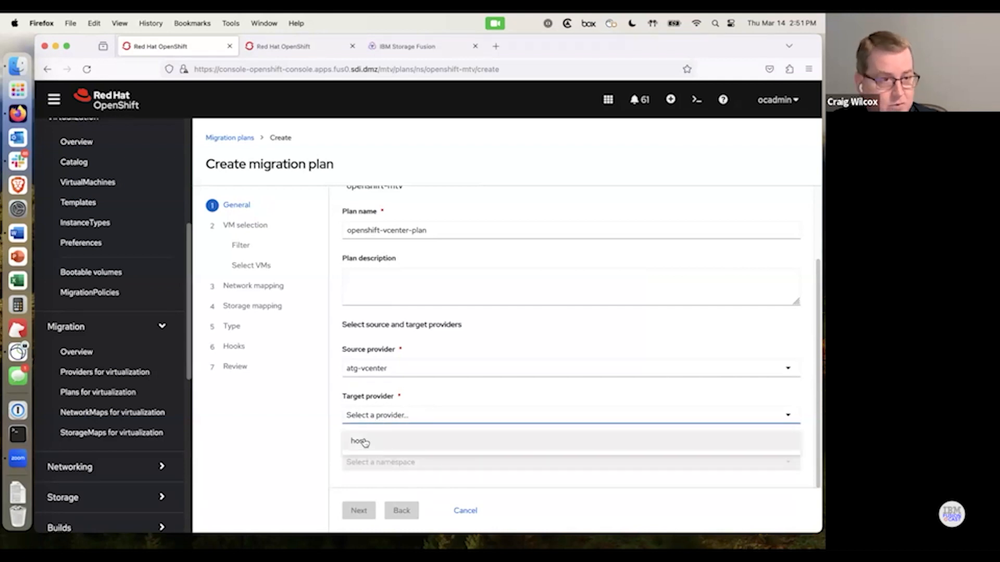
{"action": "left_click", "coordinate": [365, 442]}
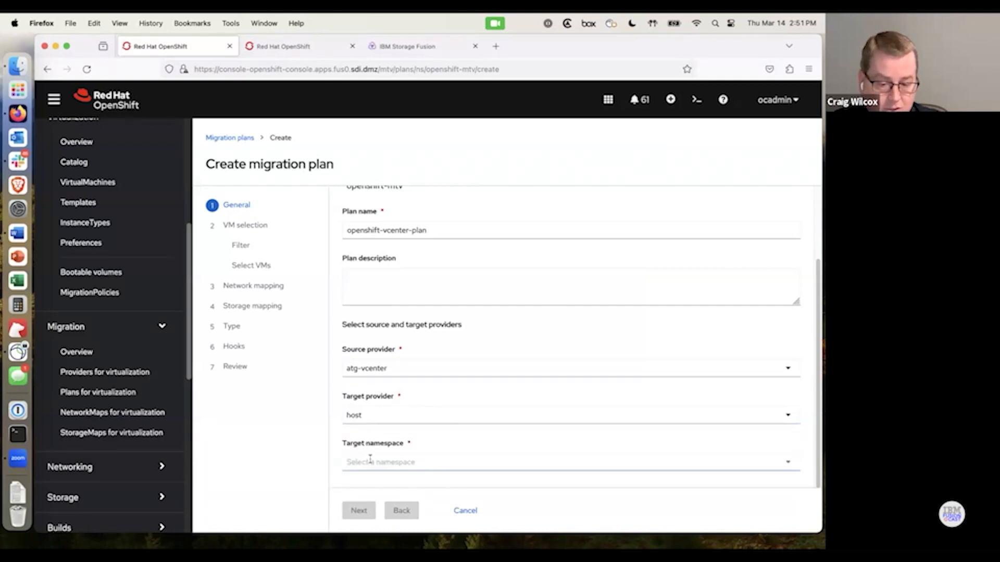
Choose ibm-vms as the plan's target namespace and proceed to the VM location filter
{"action": "left_click", "coordinate": [368, 458]}
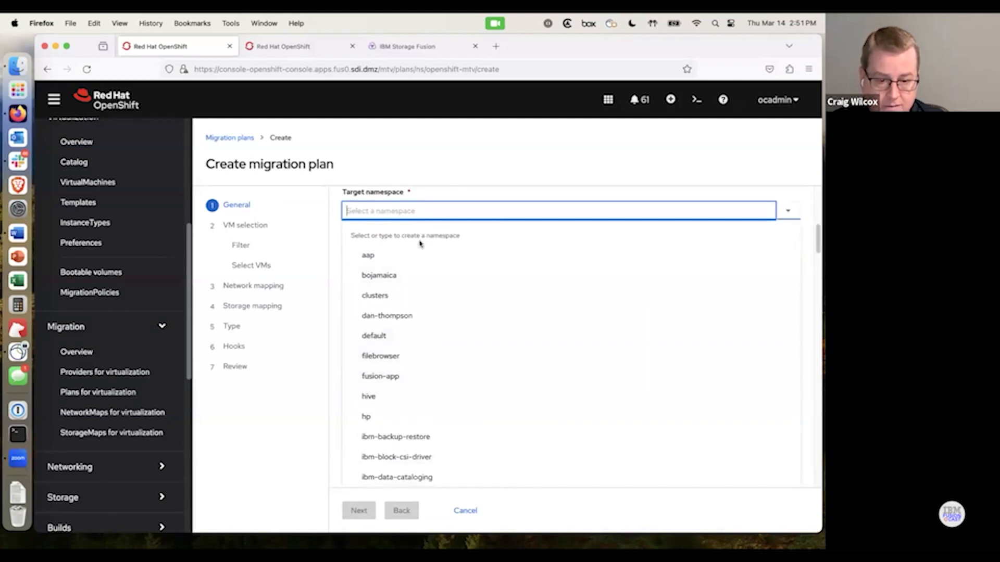
{"action": "scroll", "coordinate": [436, 286], "scroll_direction": "down", "scroll_amount": 5}
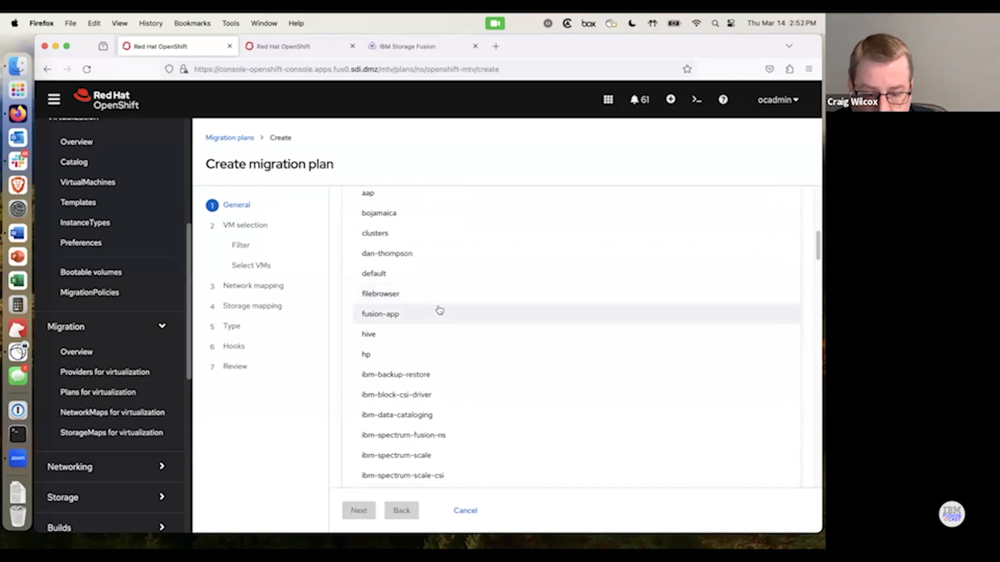
{"action": "scroll", "coordinate": [440, 312], "scroll_direction": "down", "scroll_amount": 1}
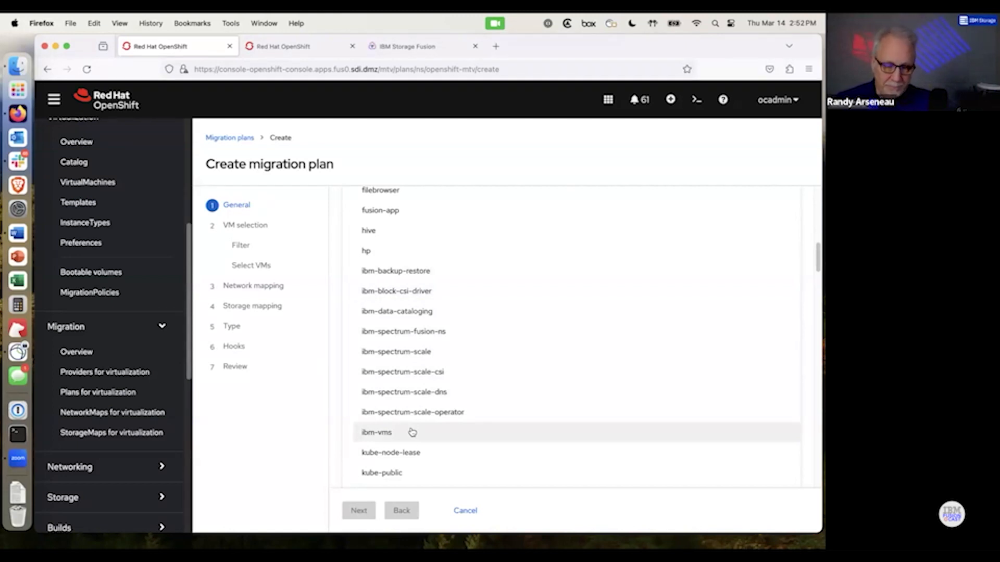
{"action": "scroll", "coordinate": [412, 432], "scroll_direction": "down", "scroll_amount": 6}
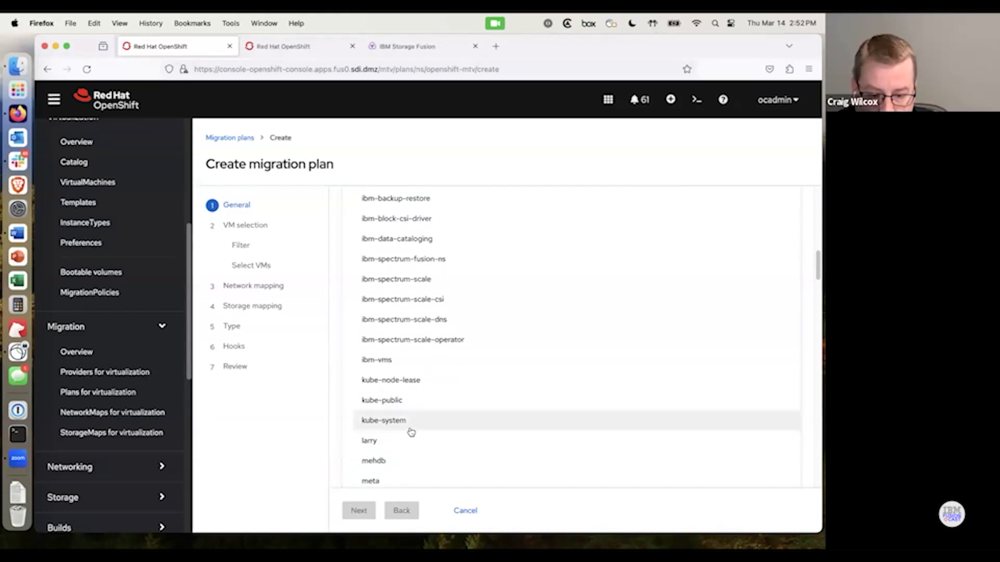
{"action": "scroll", "coordinate": [410, 432], "scroll_direction": "up", "scroll_amount": 5}
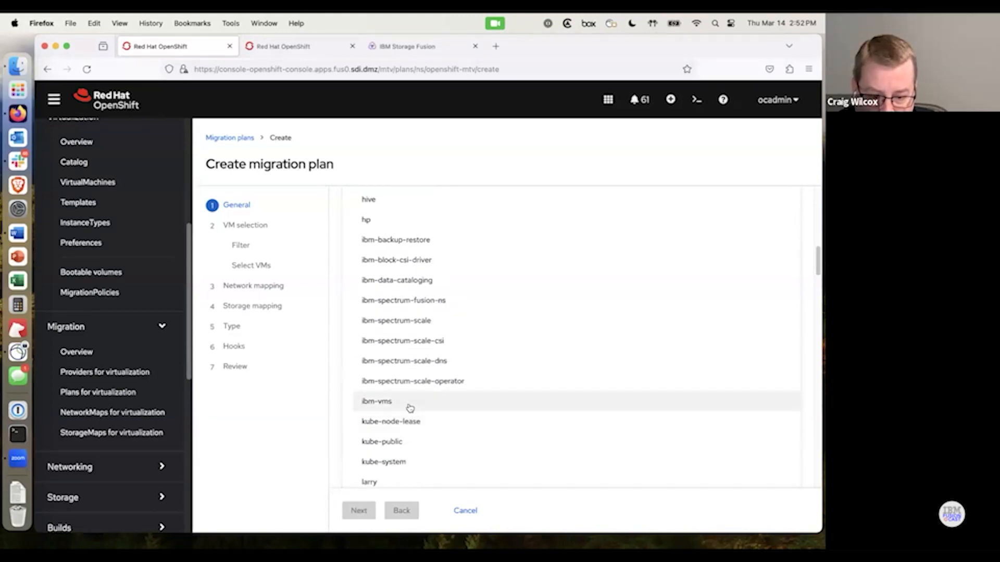
{"action": "left_click", "coordinate": [411, 406]}
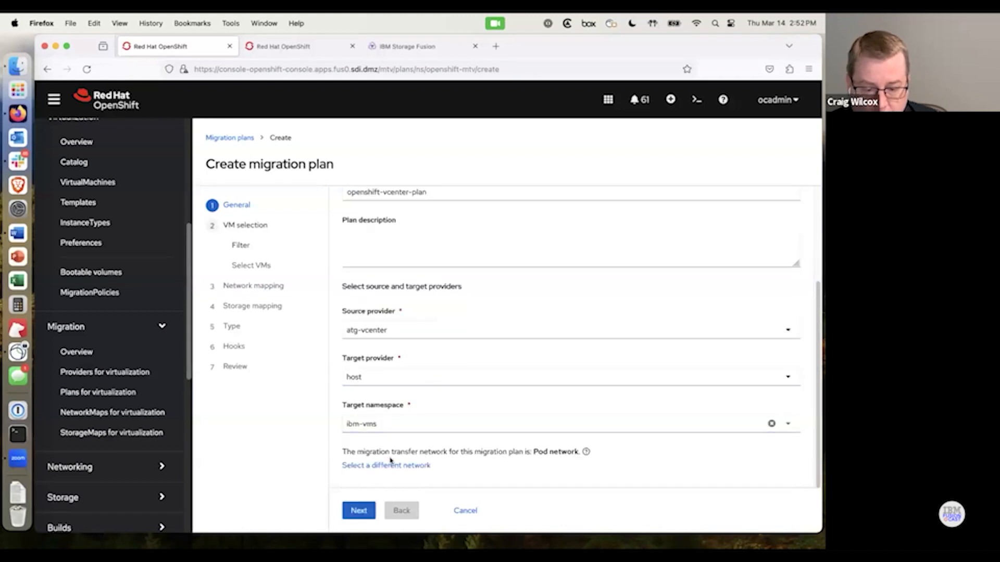
{"action": "left_click", "coordinate": [357, 512]}
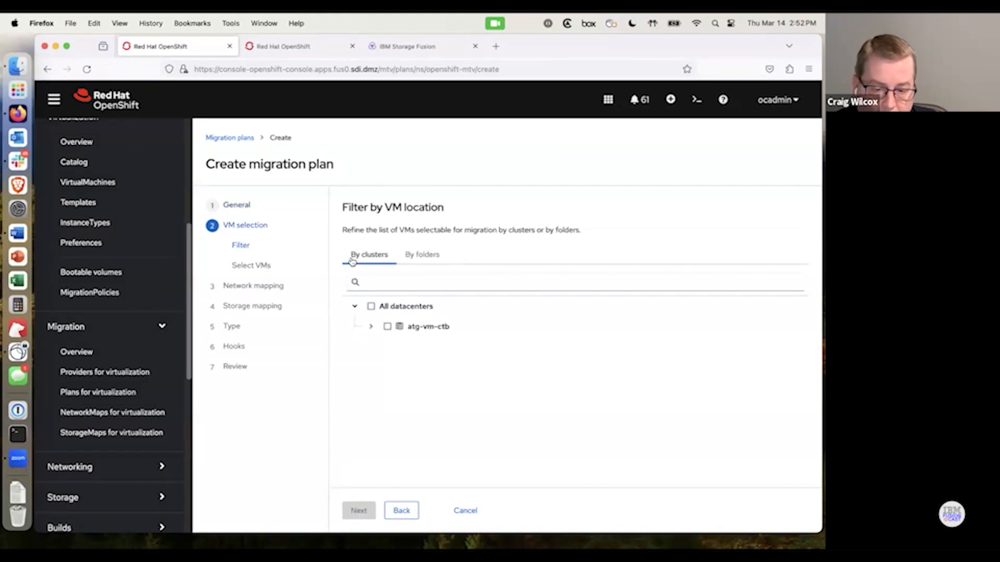
Filter the VMs by folder to Fusion-VMs in the atg-vm-ctb datacenter and proceed to VM selection
{"action": "left_click", "coordinate": [422, 257]}
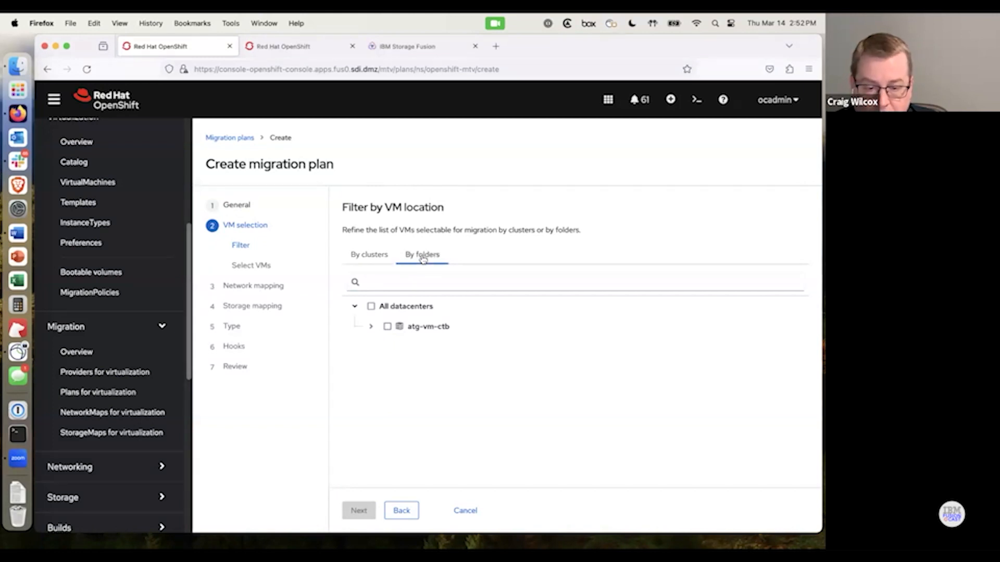
{"action": "left_click", "coordinate": [371, 326]}
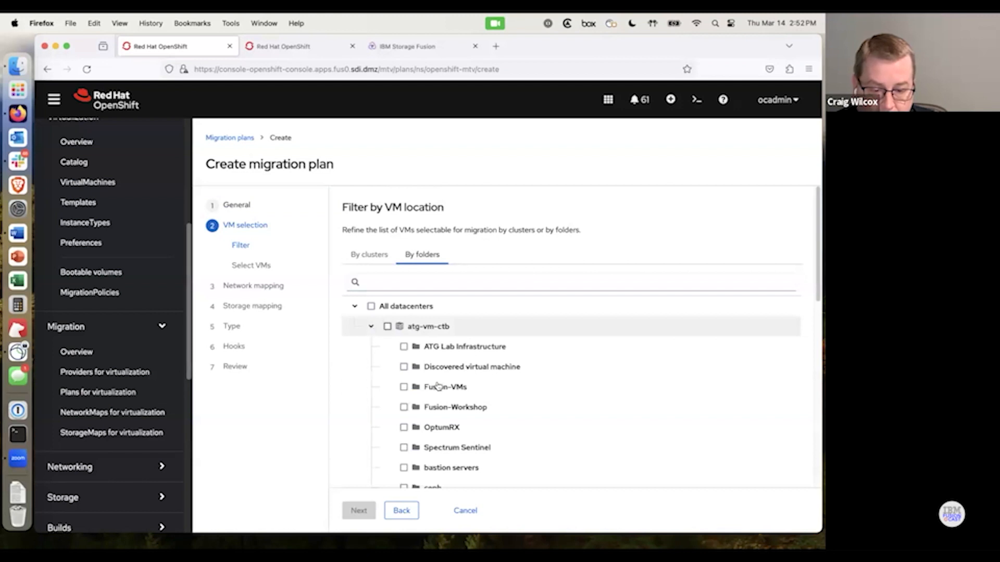
{"action": "left_click", "coordinate": [467, 390]}
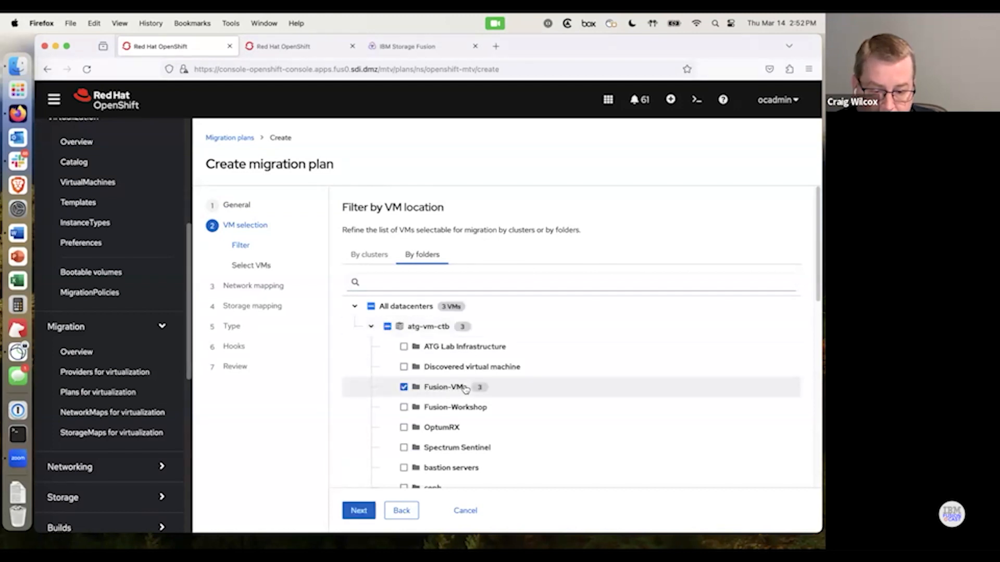
{"action": "left_click", "coordinate": [359, 512]}
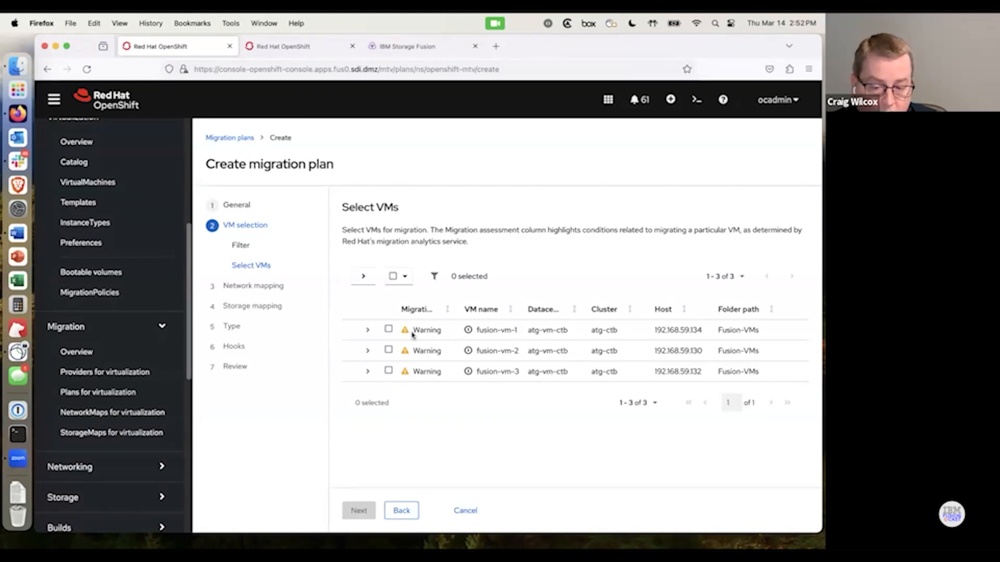
Examine the migration assessment conditions for fusion-vm-1, including the HA-enabled cluster and UEFI notes
{"action": "left_click", "coordinate": [367, 330]}
{"action": "scroll", "coordinate": [453, 349], "scroll_direction": "down", "scroll_amount": 3}
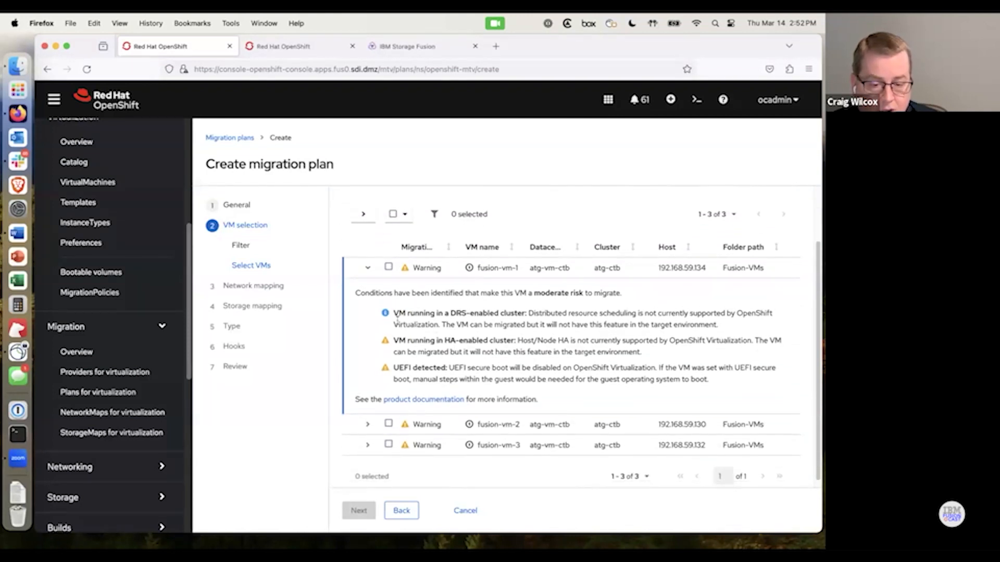
{"action": "left_click_drag", "start_coordinate": [394, 341], "coordinate": [655, 353]}
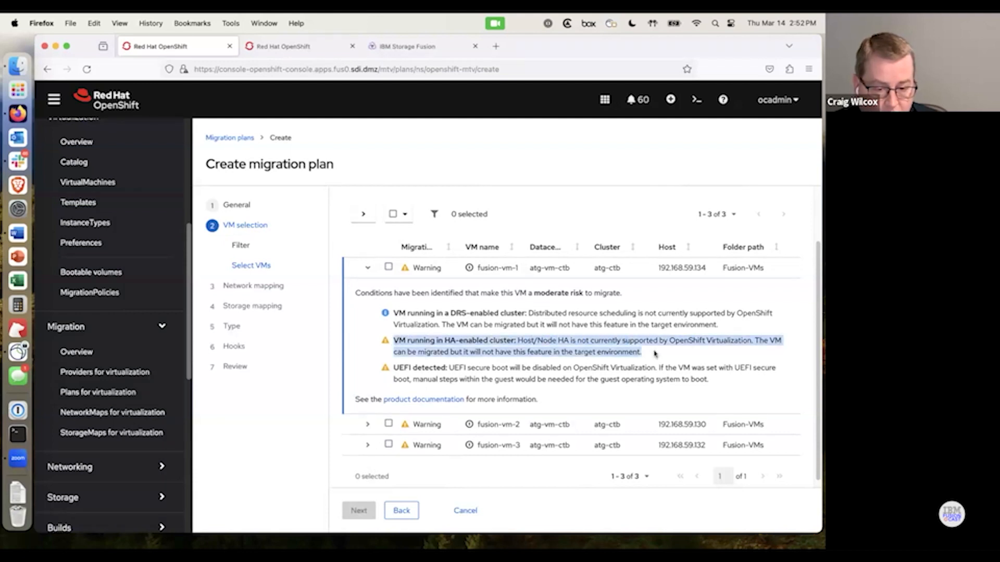
{"action": "left_click", "coordinate": [654, 354]}
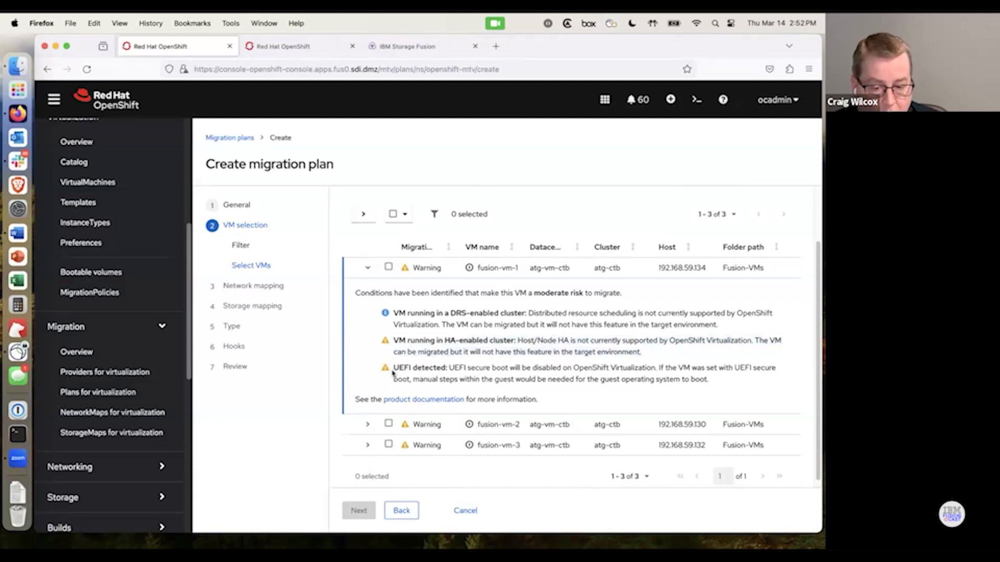
{"action": "left_click_drag", "start_coordinate": [393, 368], "coordinate": [738, 385]}
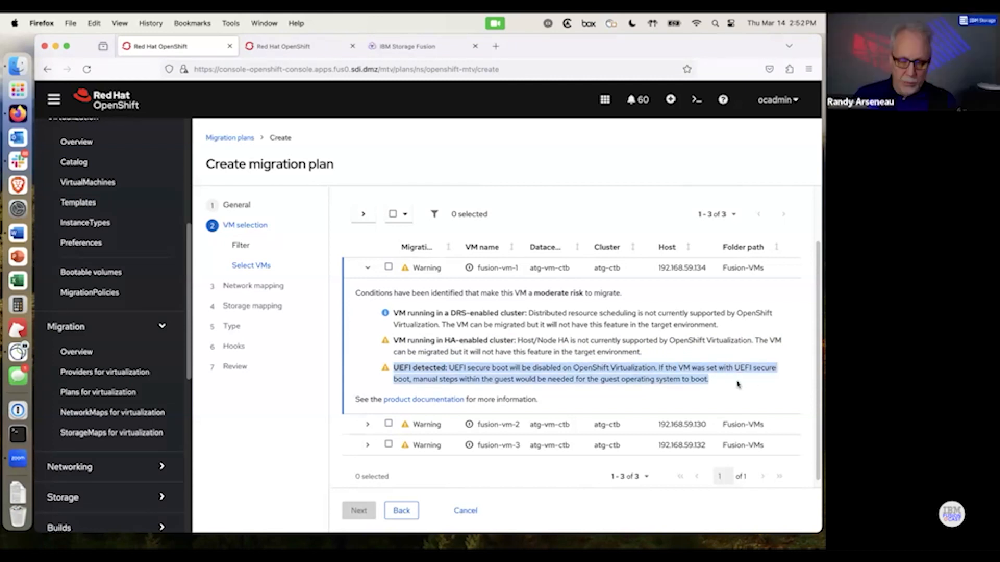
{"action": "left_click", "coordinate": [737, 385]}
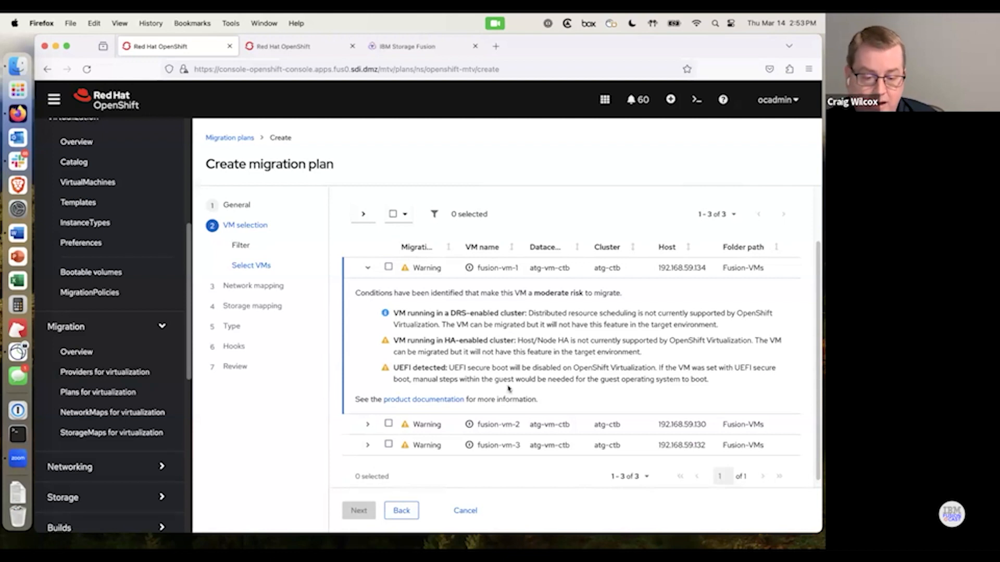
Collapse the fusion-vm-1 assessment, select fusion-vm-1, fusion-vm-2 and fusion-vm-3 for migration, and proceed to network mapping
{"action": "scroll", "coordinate": [406, 335], "scroll_direction": "up", "scroll_amount": 1}
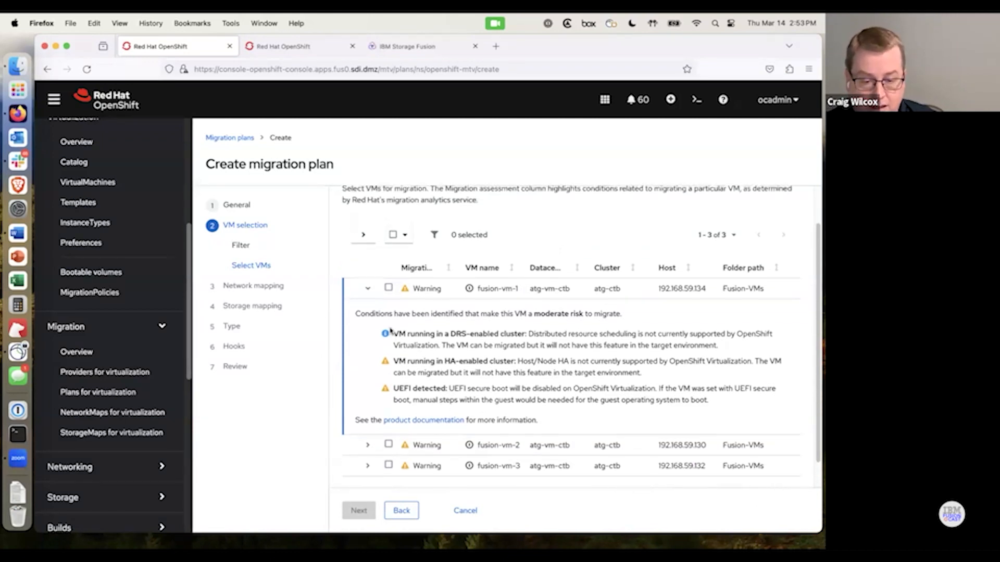
{"action": "left_click", "coordinate": [368, 289]}
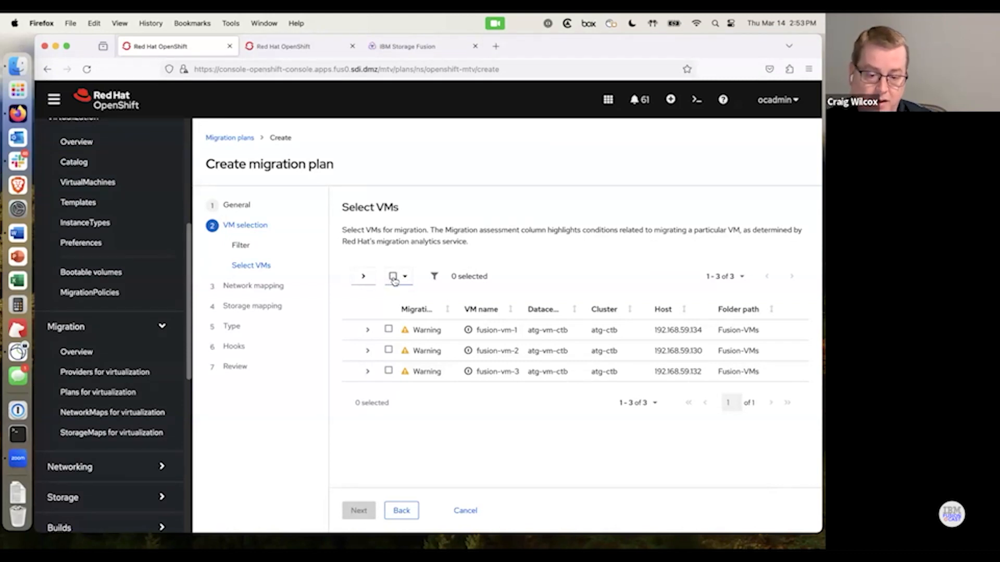
{"action": "left_click", "coordinate": [388, 330]}
{"action": "left_click", "coordinate": [388, 350]}
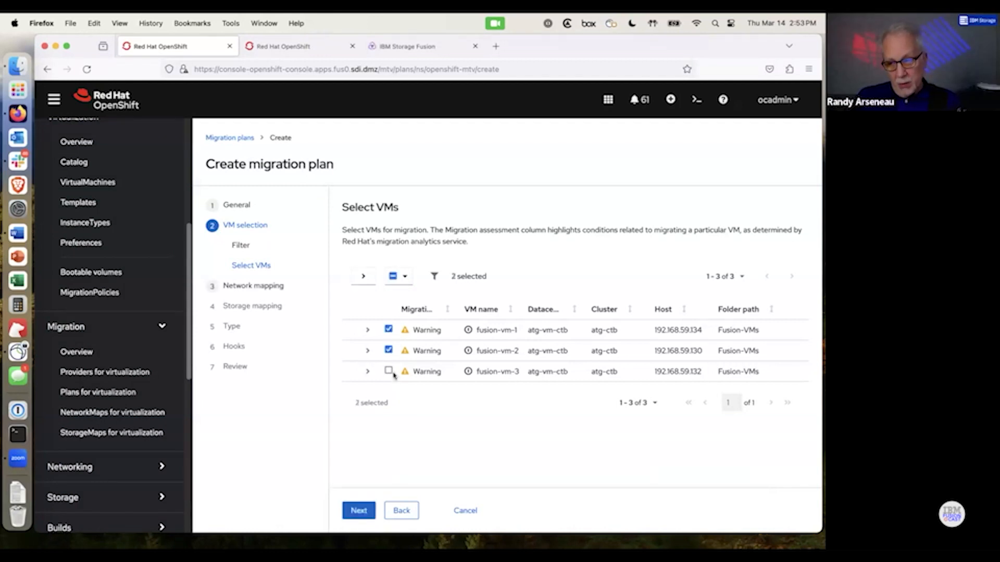
{"action": "left_click", "coordinate": [389, 371]}
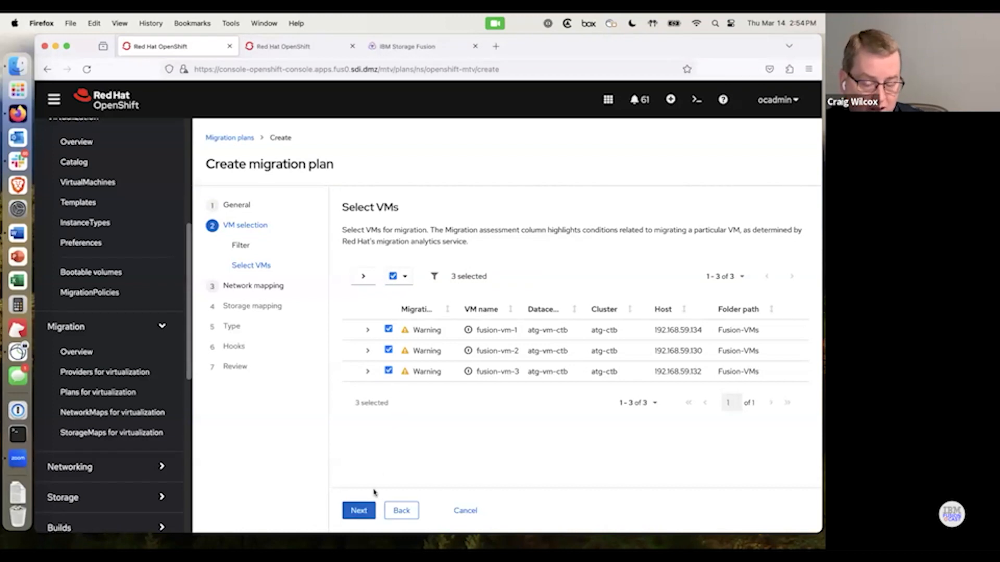
{"action": "left_click", "coordinate": [364, 512]}
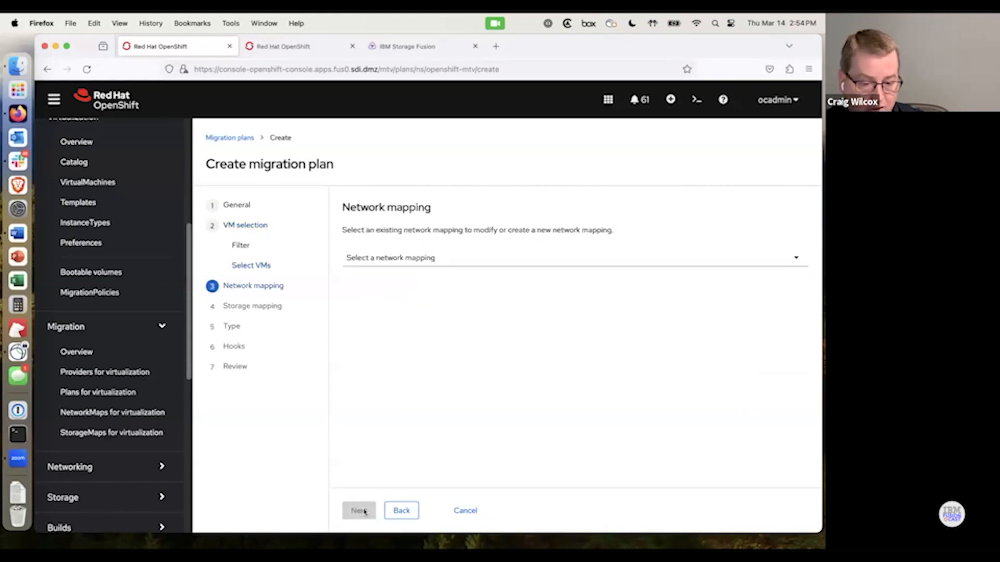
Create a network mapping from VM Network 2 to Pod network (default) and proceed to storage mapping
{"action": "left_click", "coordinate": [387, 259]}
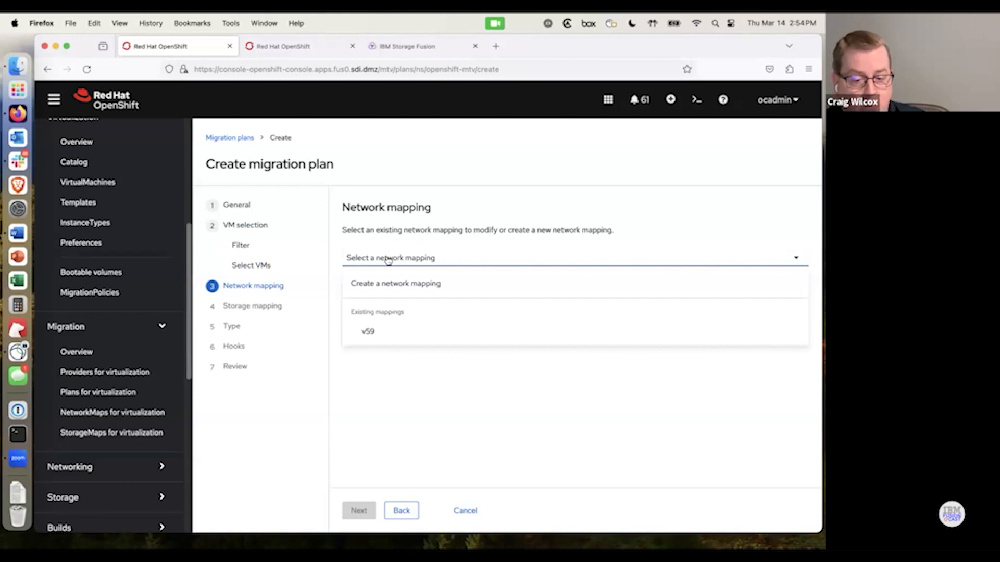
{"action": "left_click", "coordinate": [393, 284]}
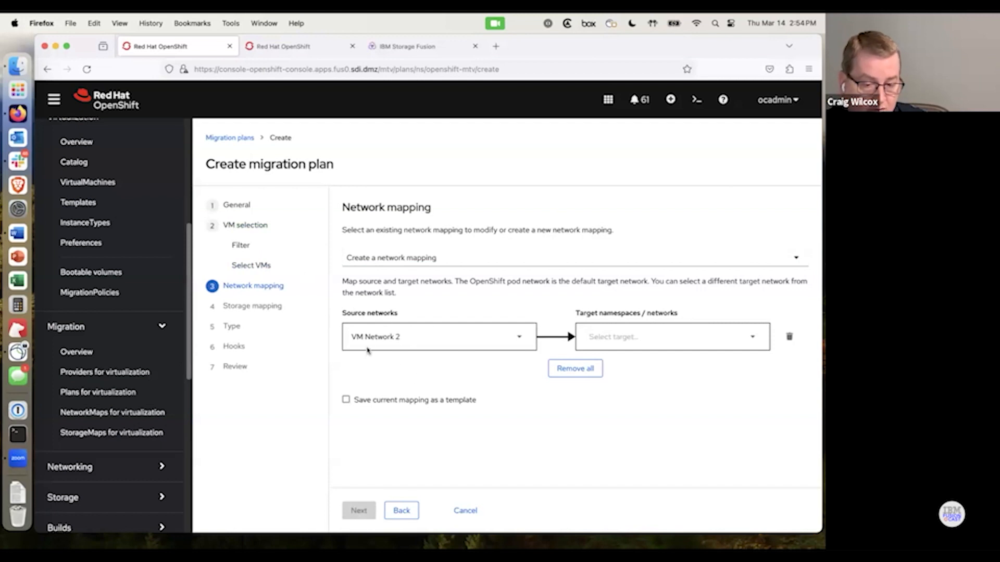
{"action": "left_click", "coordinate": [520, 338]}
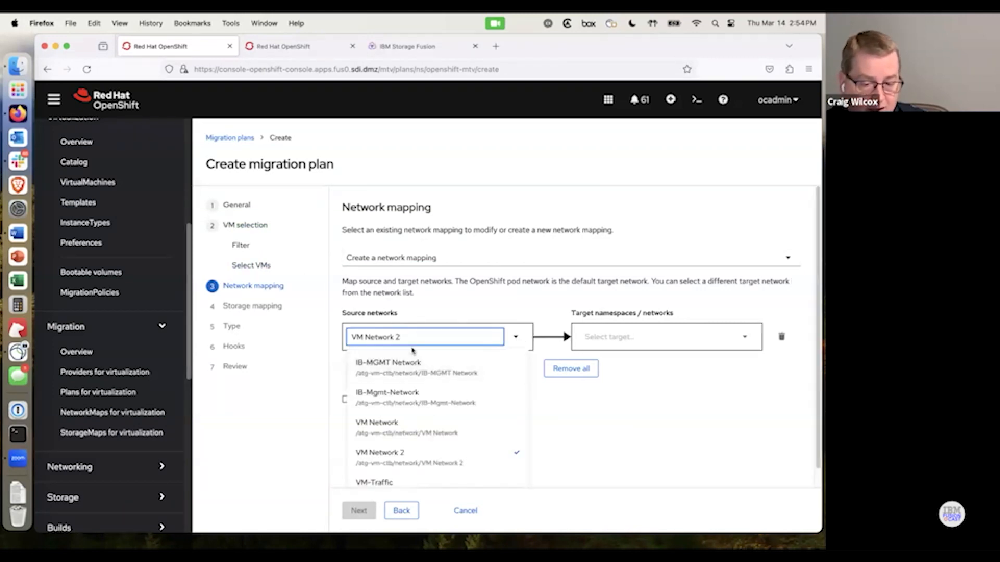
{"action": "left_click", "coordinate": [443, 308]}
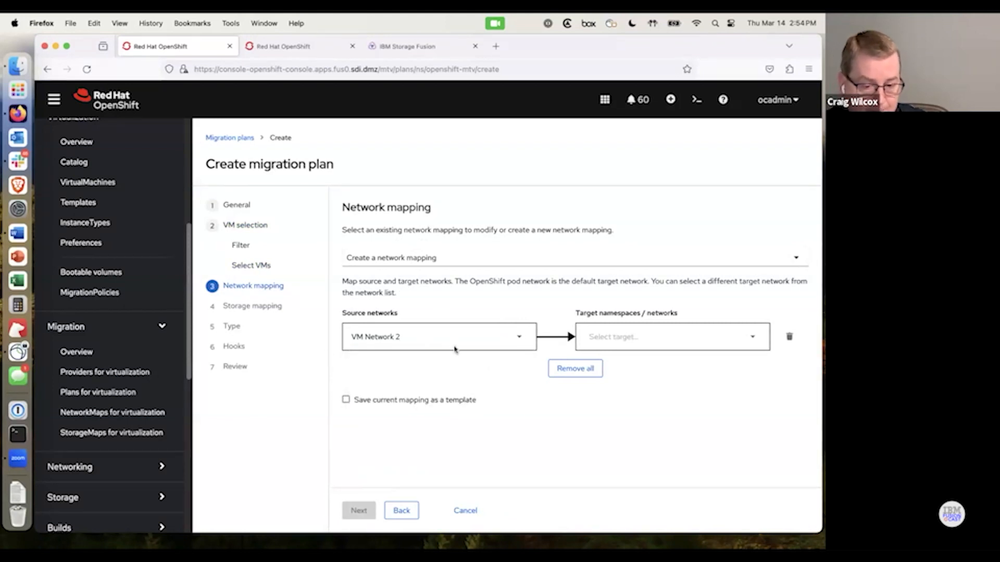
{"action": "left_click", "coordinate": [752, 339]}
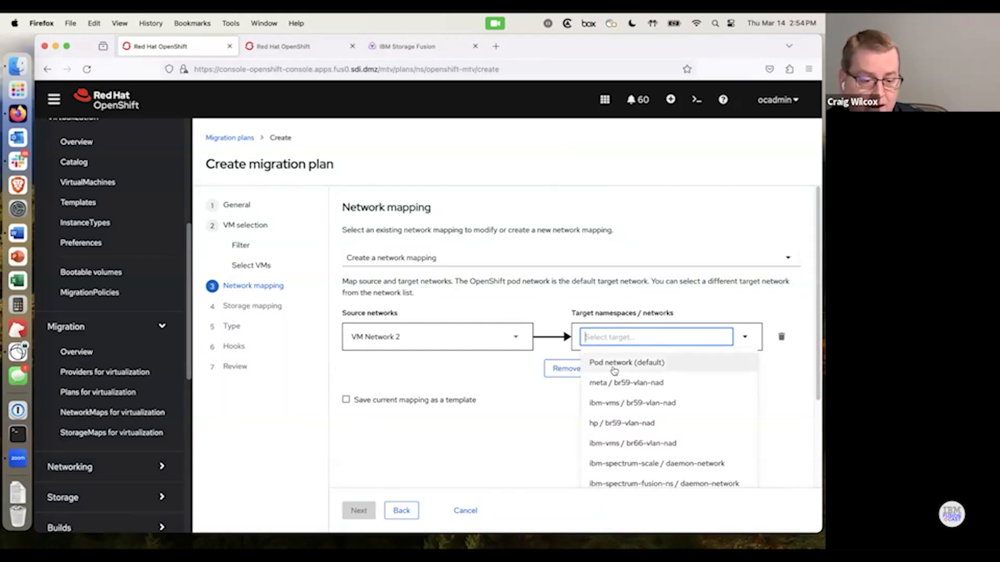
{"action": "scroll", "coordinate": [649, 409], "scroll_direction": "down", "scroll_amount": 2}
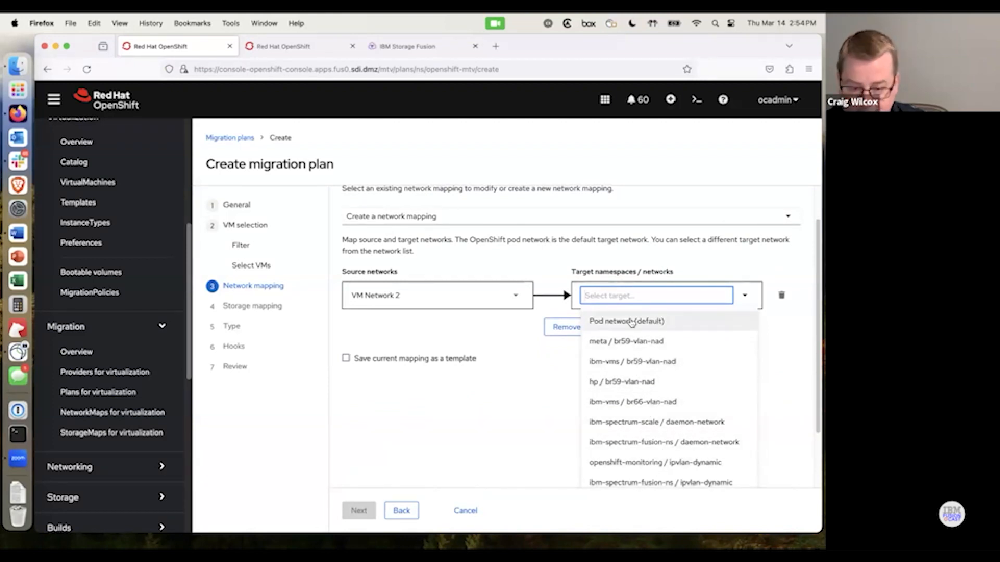
{"action": "left_click", "coordinate": [604, 326]}
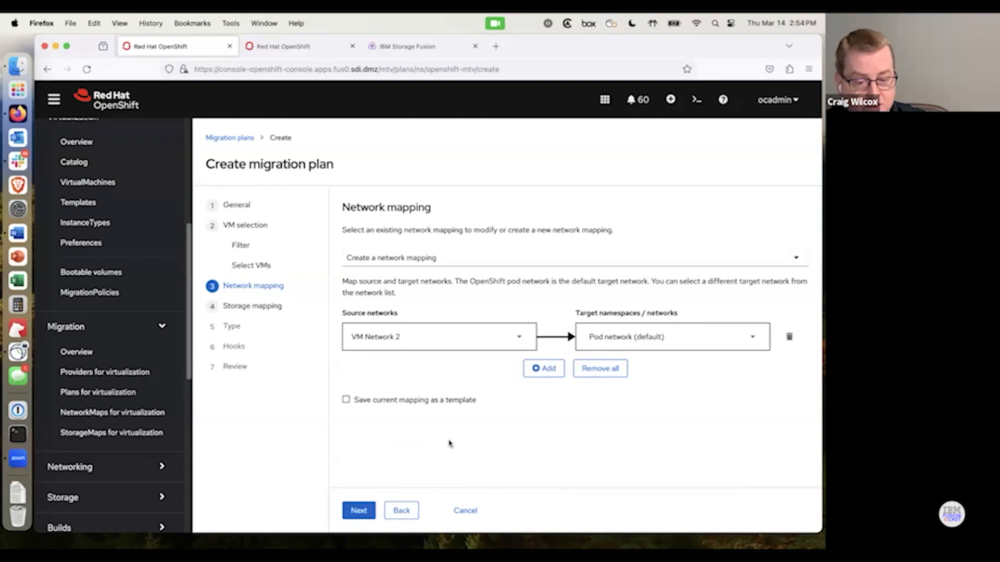
{"action": "left_click", "coordinate": [360, 511]}
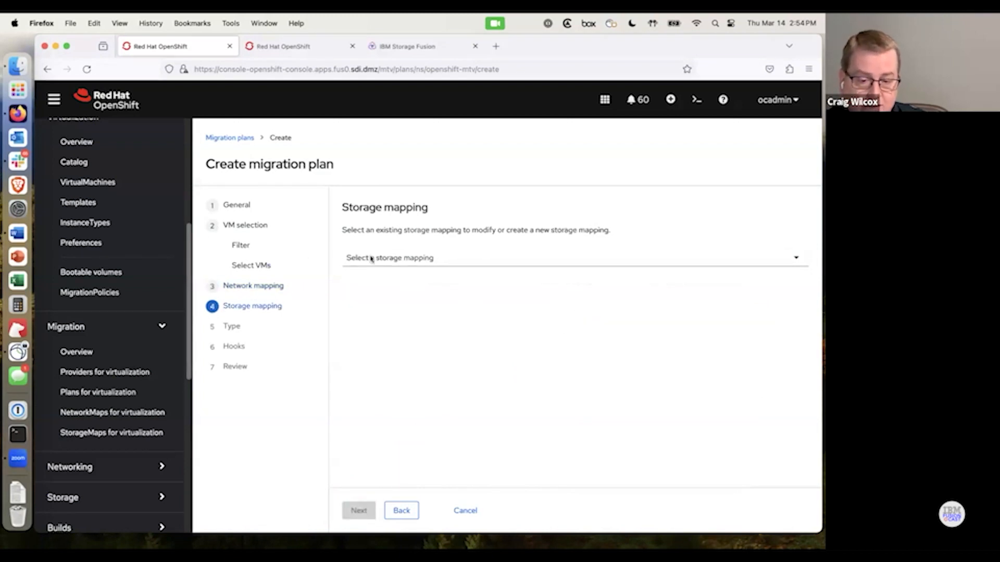
Use the existing default-atg-storage storage mapping, keep cold migration as the migration type, and proceed to the hooks
{"action": "left_click", "coordinate": [425, 258]}
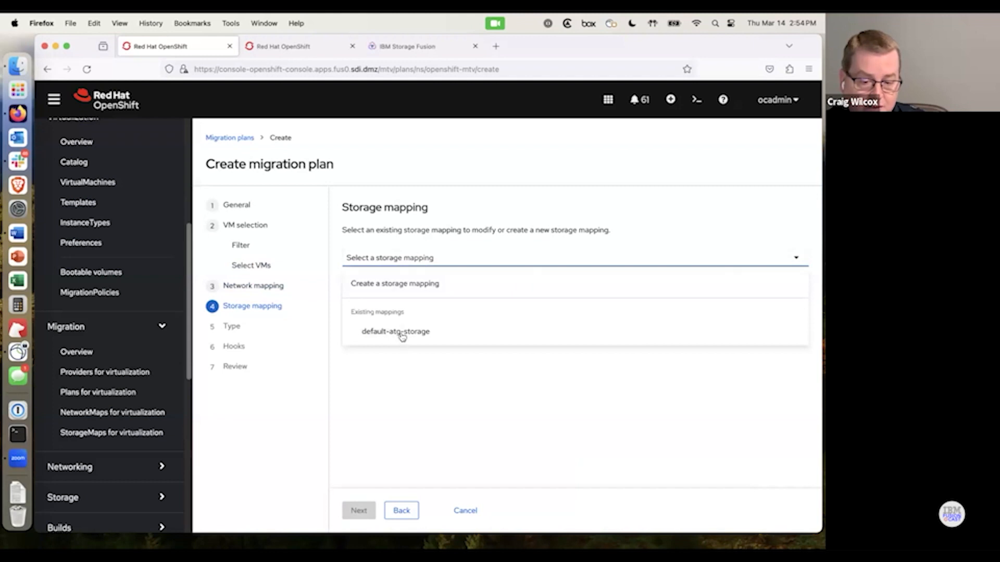
{"action": "left_click", "coordinate": [372, 337]}
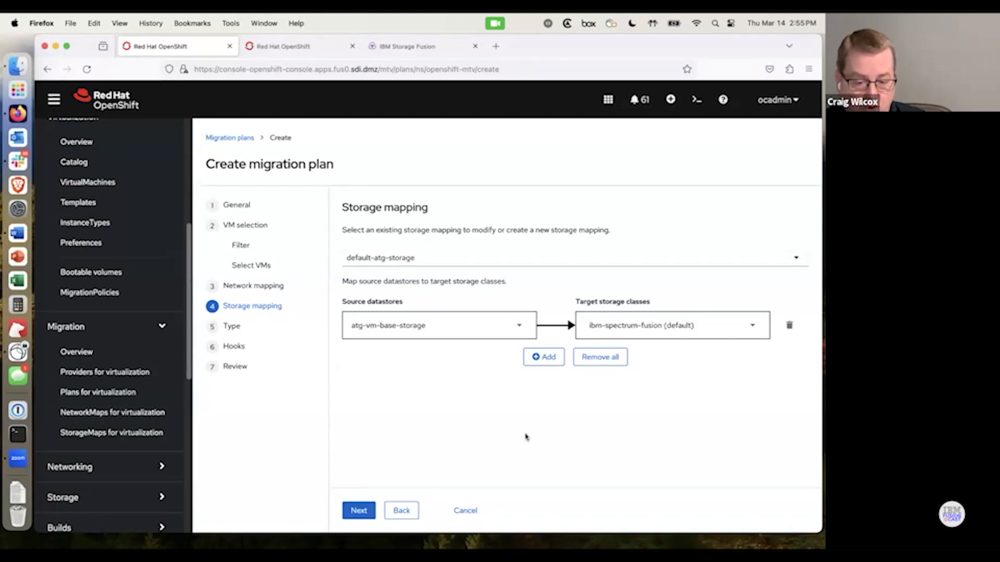
{"action": "left_click", "coordinate": [366, 511]}
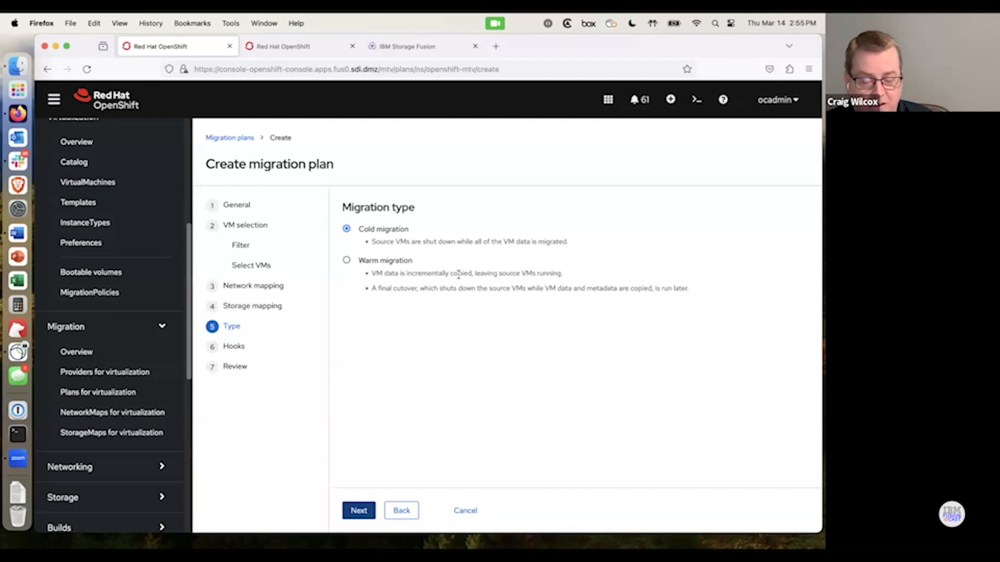
{"action": "left_click", "coordinate": [354, 511]}
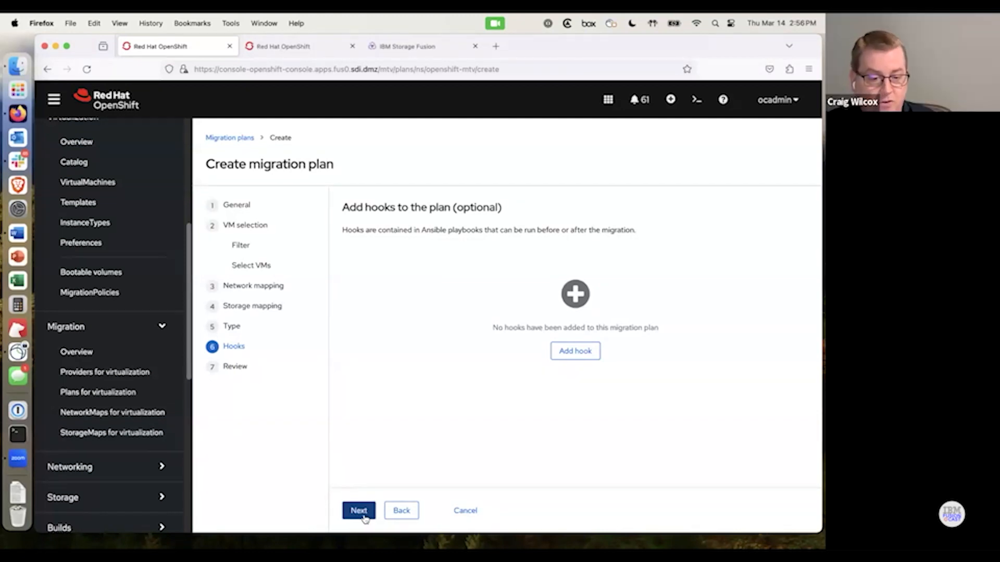
{"action": "left_click", "coordinate": [573, 351]}
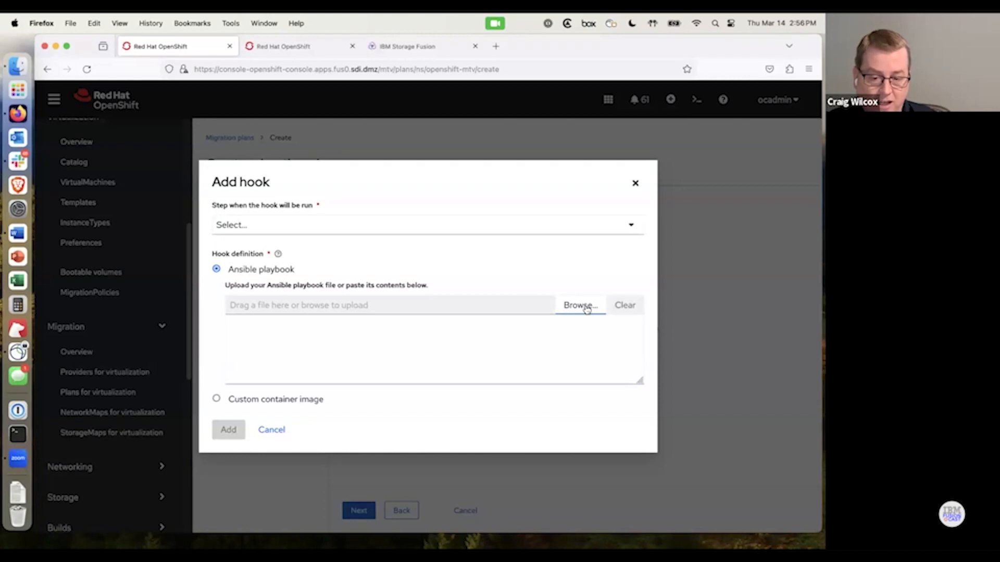
{"action": "left_click", "coordinate": [319, 224]}
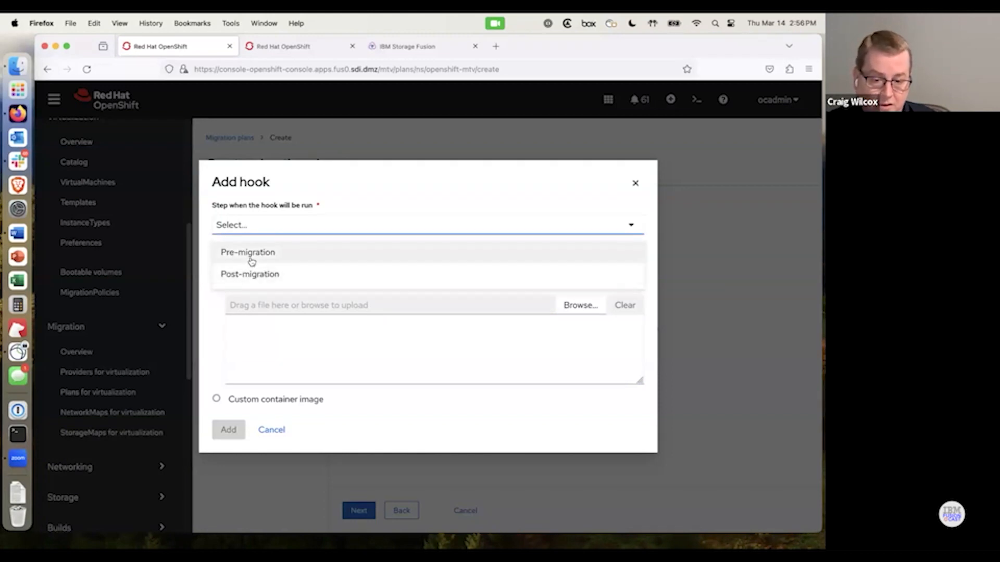
{"action": "left_click", "coordinate": [219, 350]}
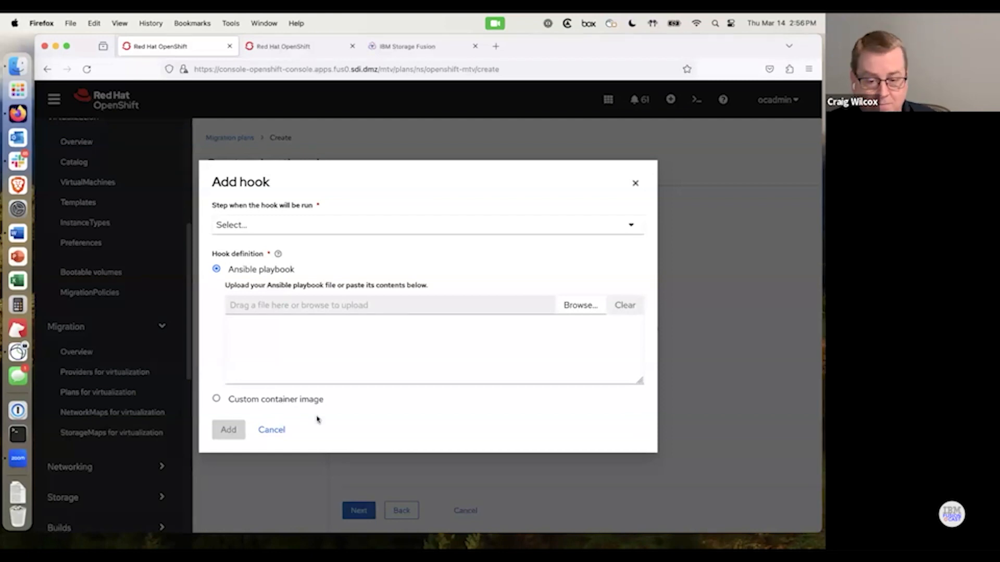
{"action": "left_click", "coordinate": [271, 430]}
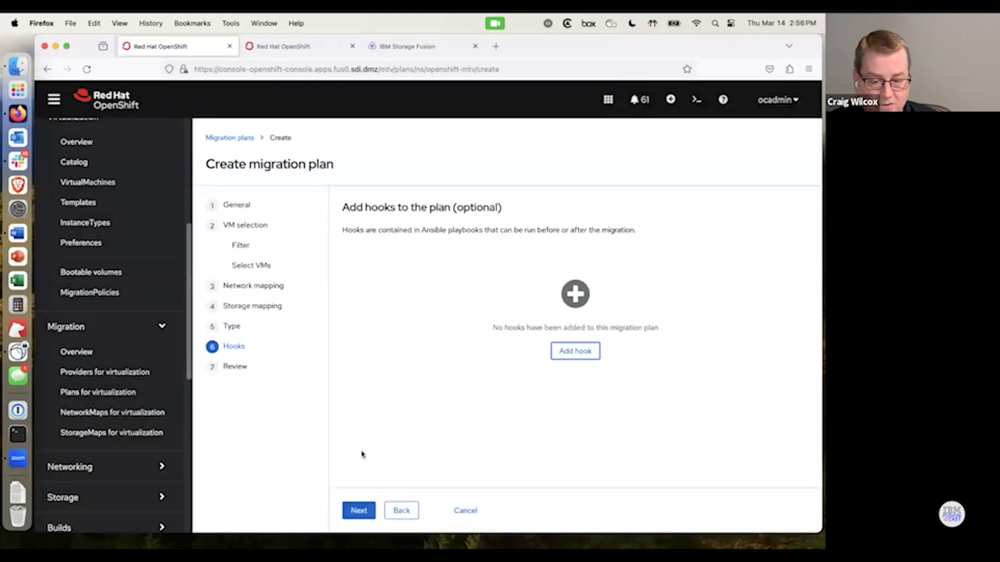
Skip adding hooks, review the openshift-vcenter-plan summary and finish creating the migration plan
{"action": "left_click", "coordinate": [359, 511]}
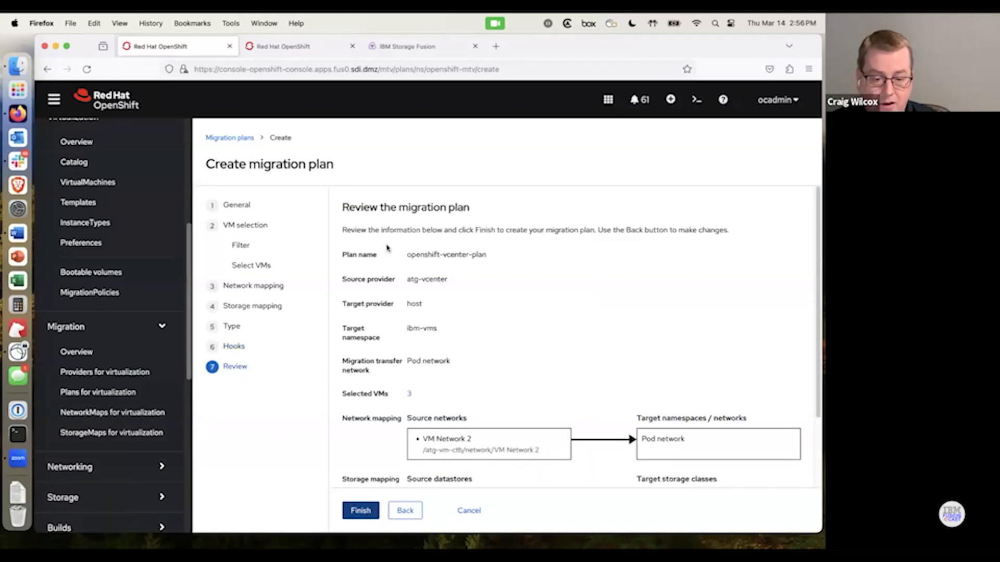
{"action": "scroll", "coordinate": [386, 336], "scroll_direction": "down", "scroll_amount": 2}
{"action": "scroll", "coordinate": [380, 377], "scroll_direction": "down", "scroll_amount": 1}
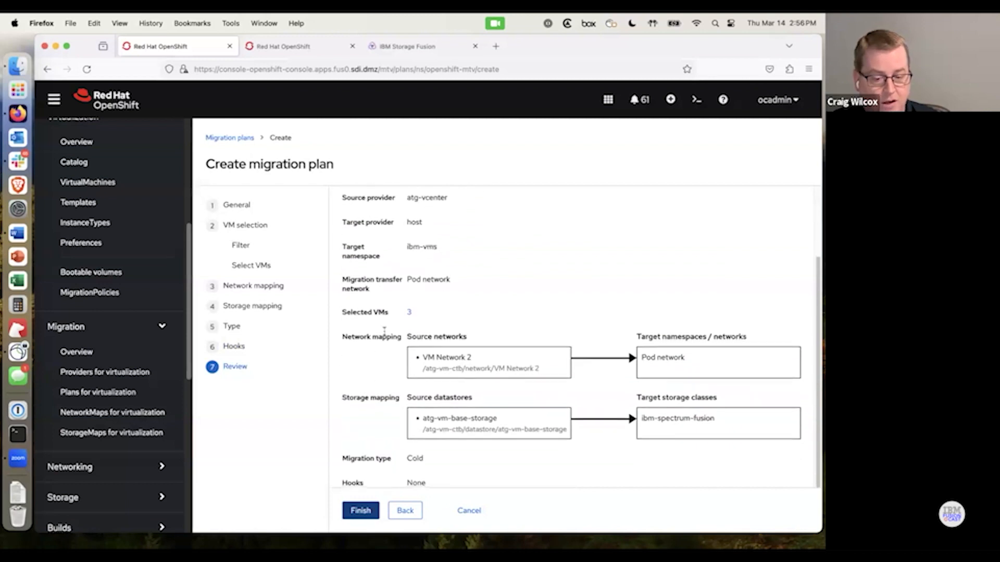
{"action": "left_click", "coordinate": [364, 511]}
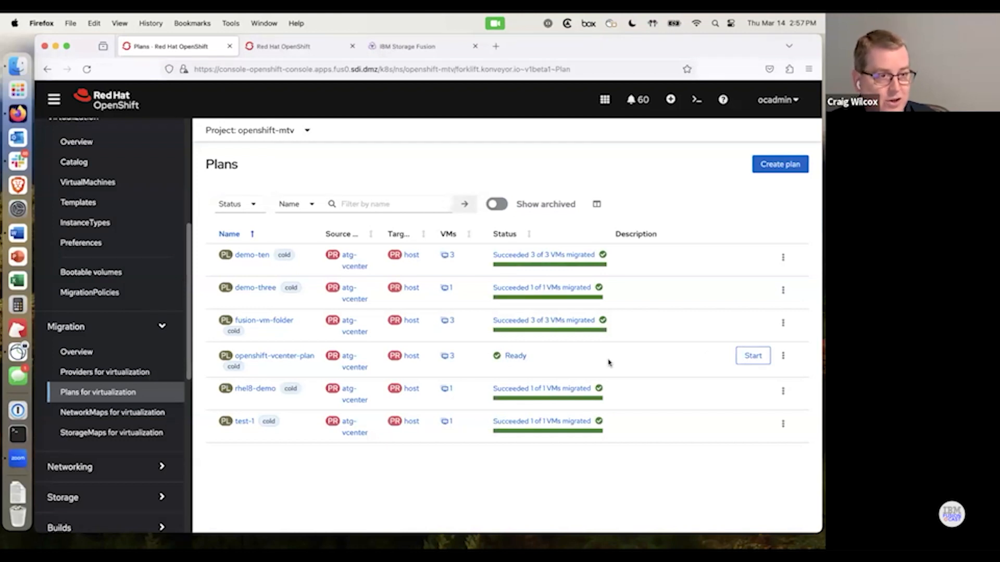
Start the openshift-vcenter-plan migration and examine the individual migration steps of fusion-vm-3
{"action": "left_click", "coordinate": [760, 358]}
{"action": "left_click", "coordinate": [311, 194]}
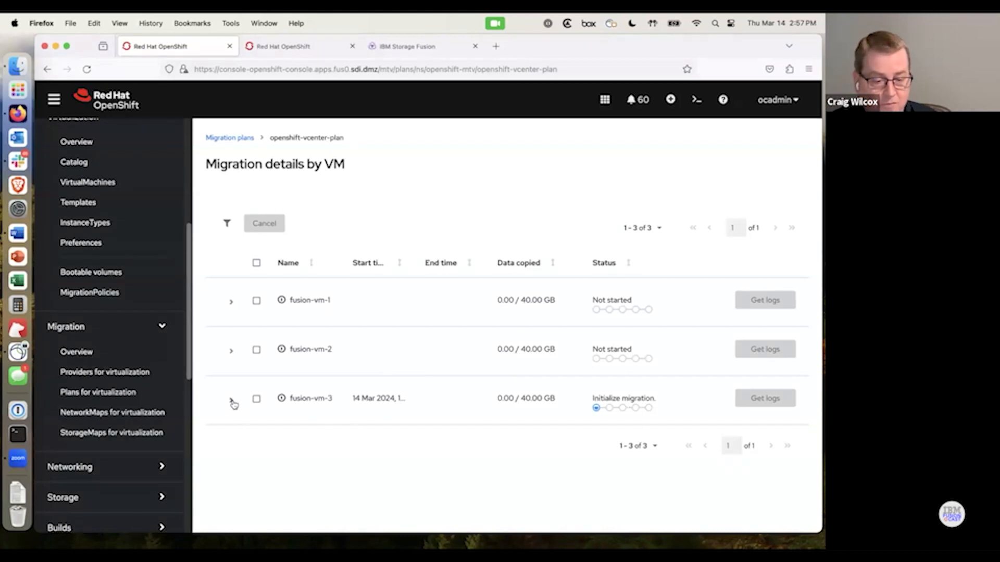
{"action": "left_click", "coordinate": [231, 401]}
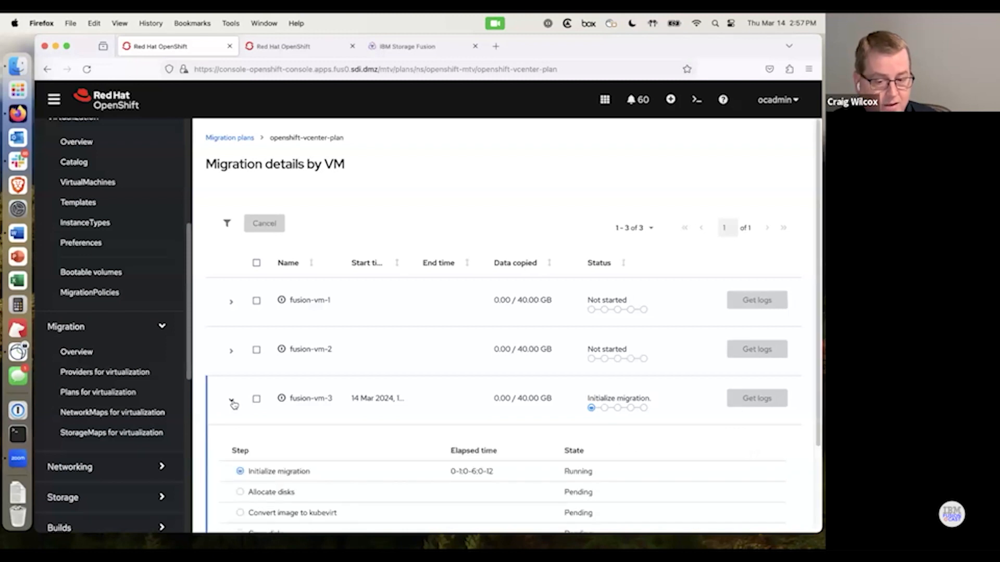
{"action": "scroll", "coordinate": [391, 428], "scroll_direction": "down", "scroll_amount": 3}
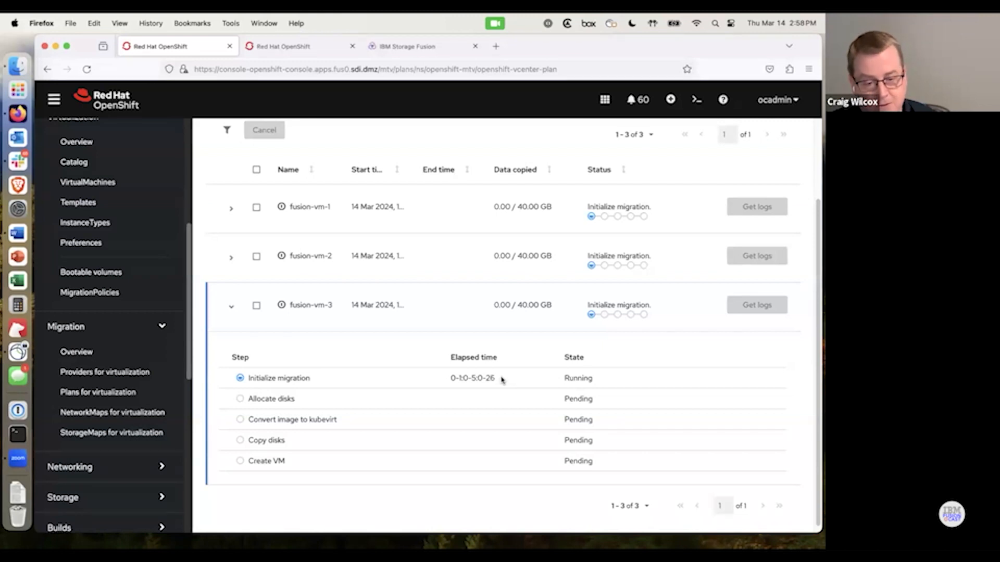
{"action": "left_click", "coordinate": [231, 307]}
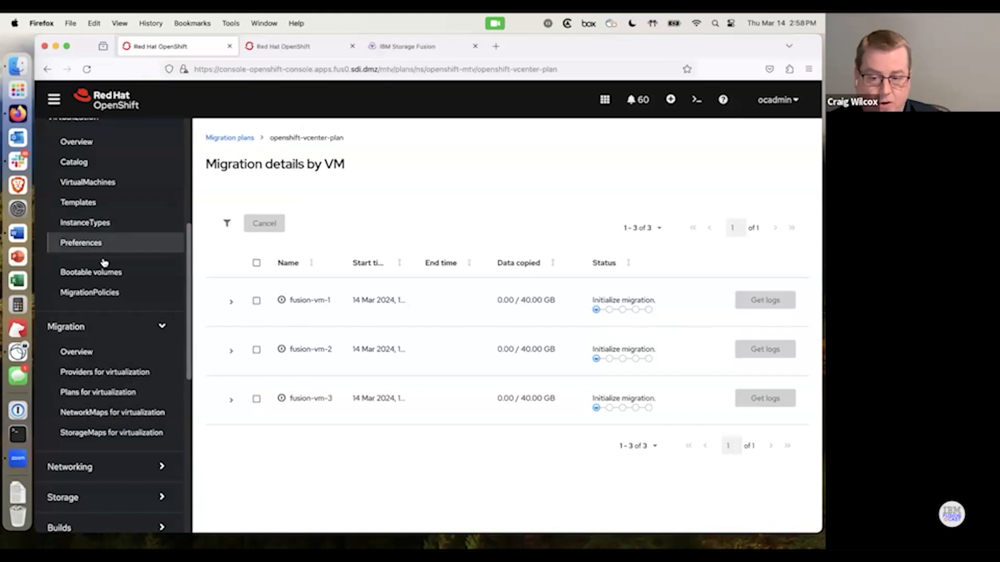
Look at the virtual machines list and return to the migration plans to review the details of openshift-vcenter-plan
{"action": "scroll", "coordinate": [99, 219], "scroll_direction": "up", "scroll_amount": 1}
{"action": "left_click", "coordinate": [96, 192]}
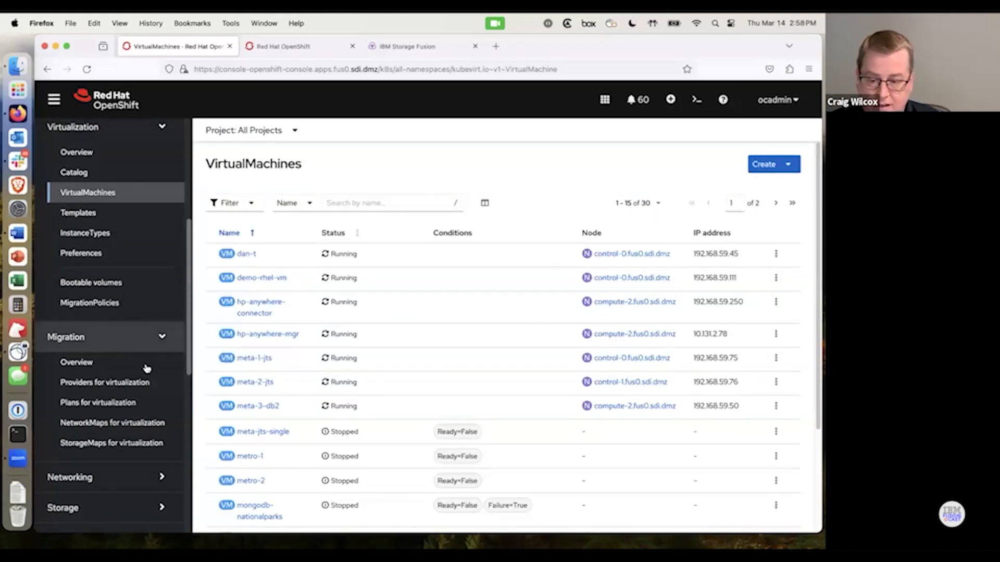
{"action": "left_click", "coordinate": [82, 404]}
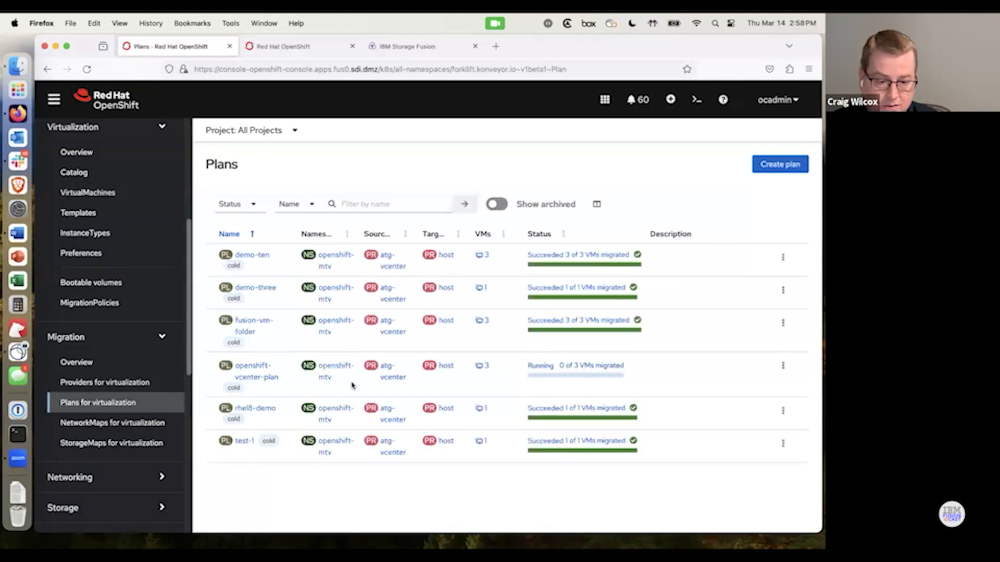
{"action": "left_click", "coordinate": [255, 376]}
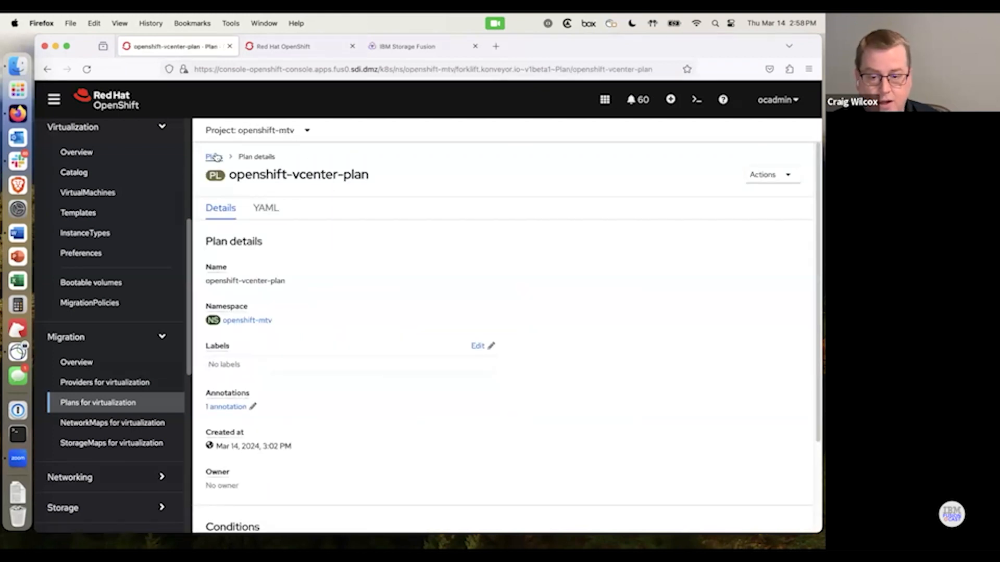
{"action": "left_click", "coordinate": [214, 156]}
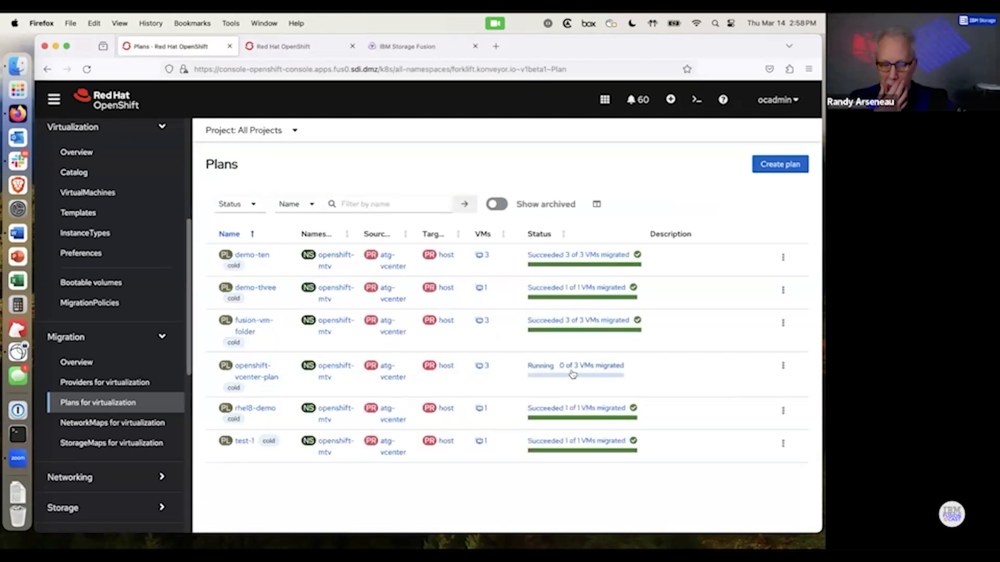
{"action": "left_click", "coordinate": [782, 366]}
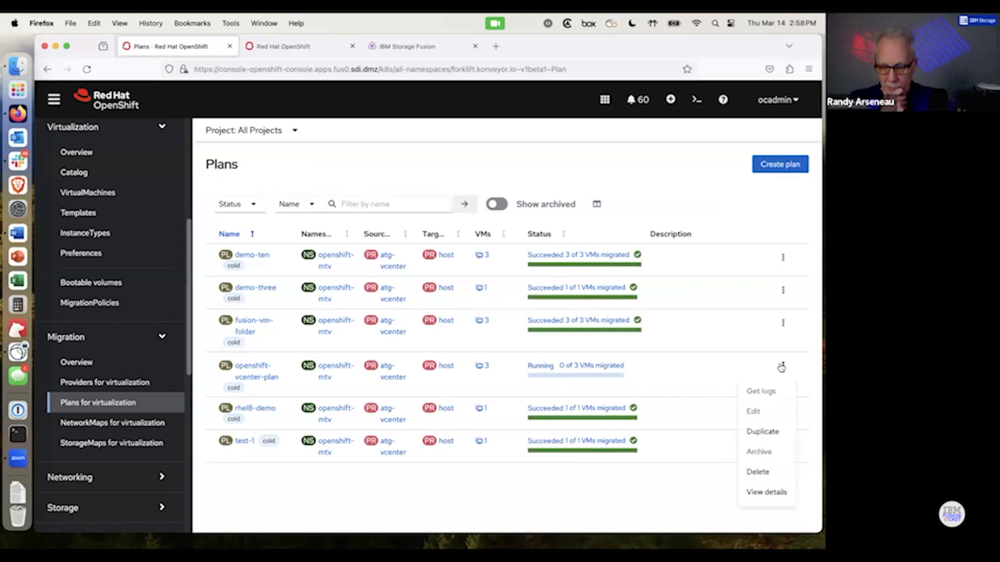
{"action": "left_click", "coordinate": [775, 494]}
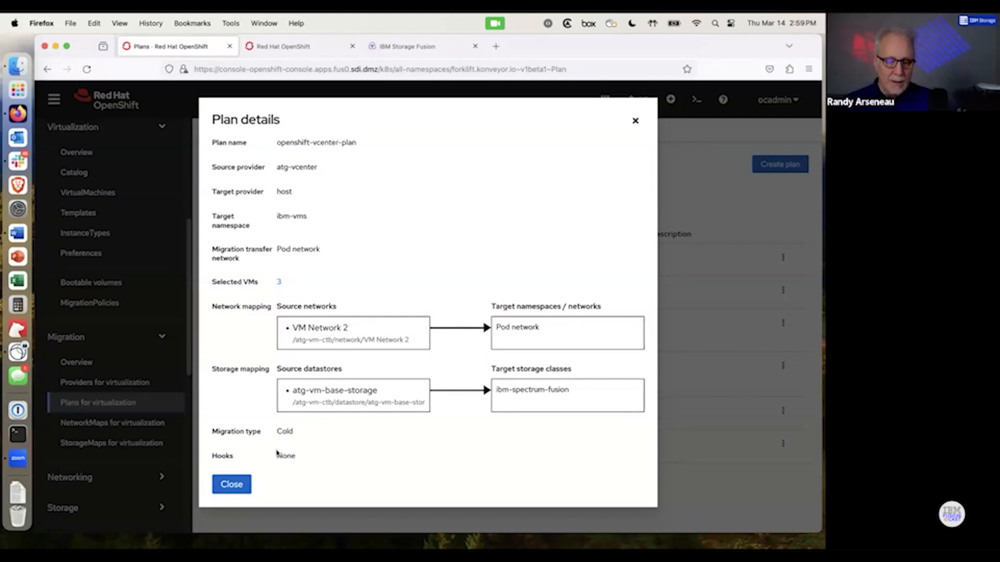
{"action": "left_click", "coordinate": [229, 492]}
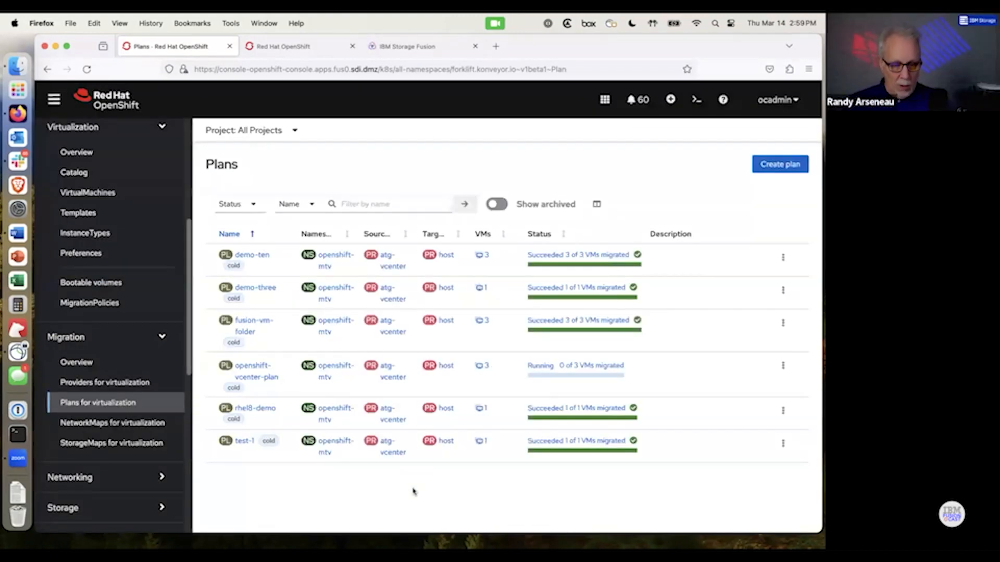